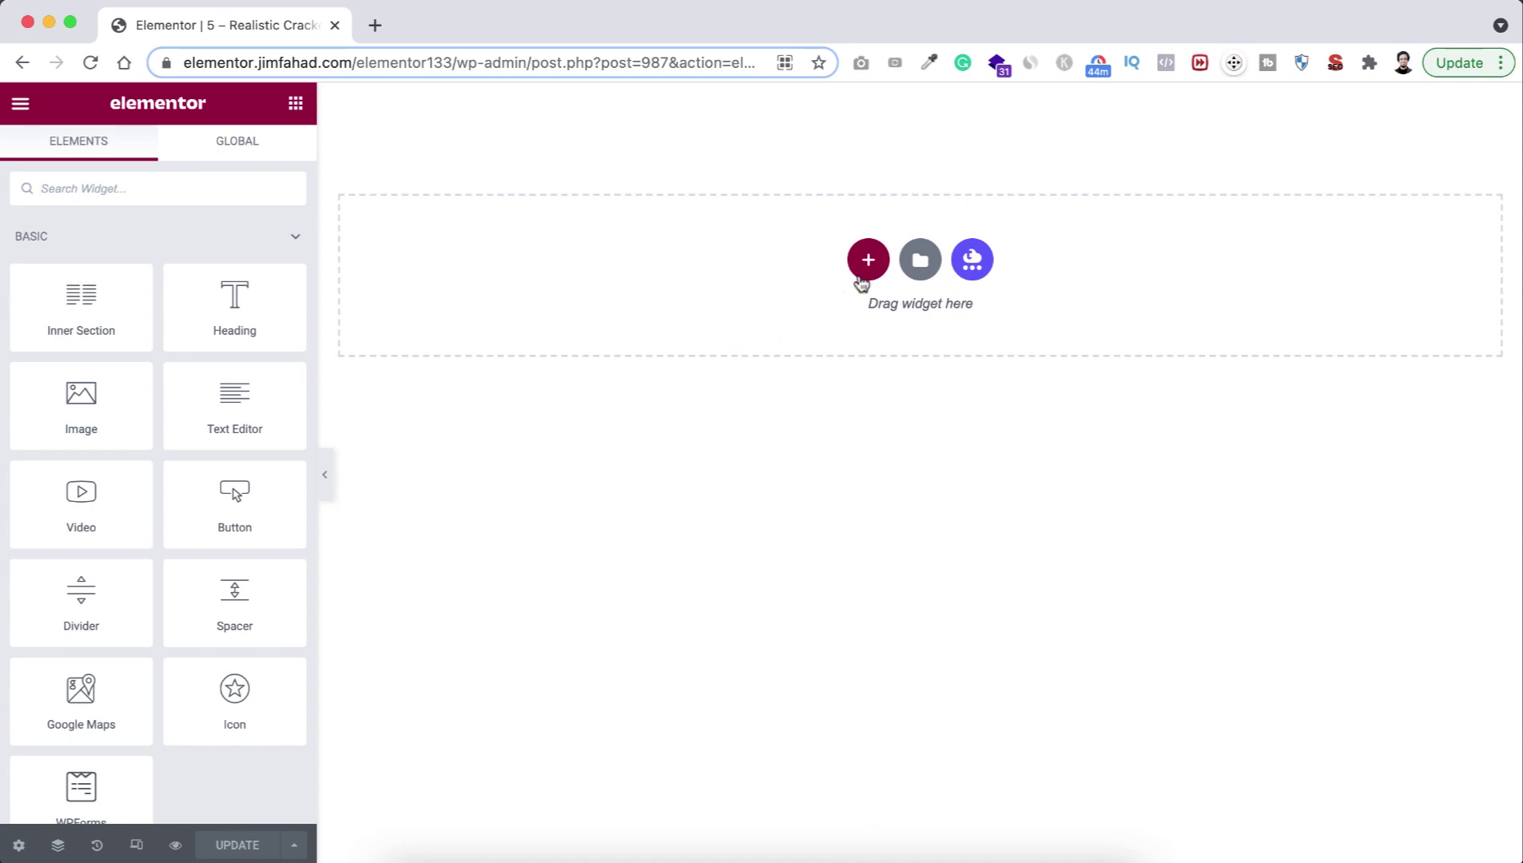
Add a three-column section with a wide middle column and a minimum height of 100 VH.
{"action": "left_click", "coordinate": [867, 264]}
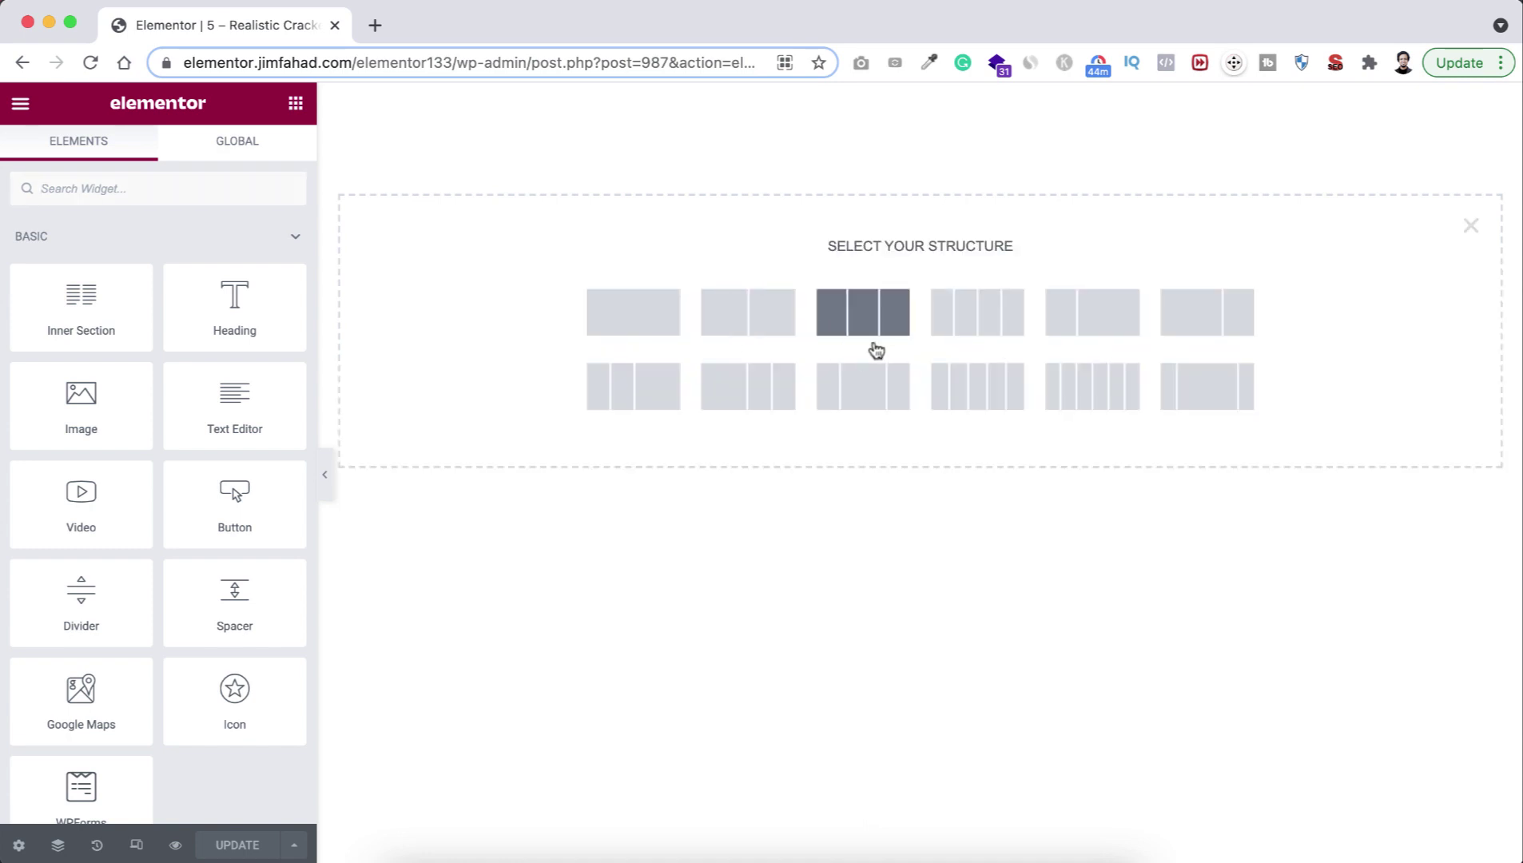
{"action": "left_click", "coordinate": [871, 391]}
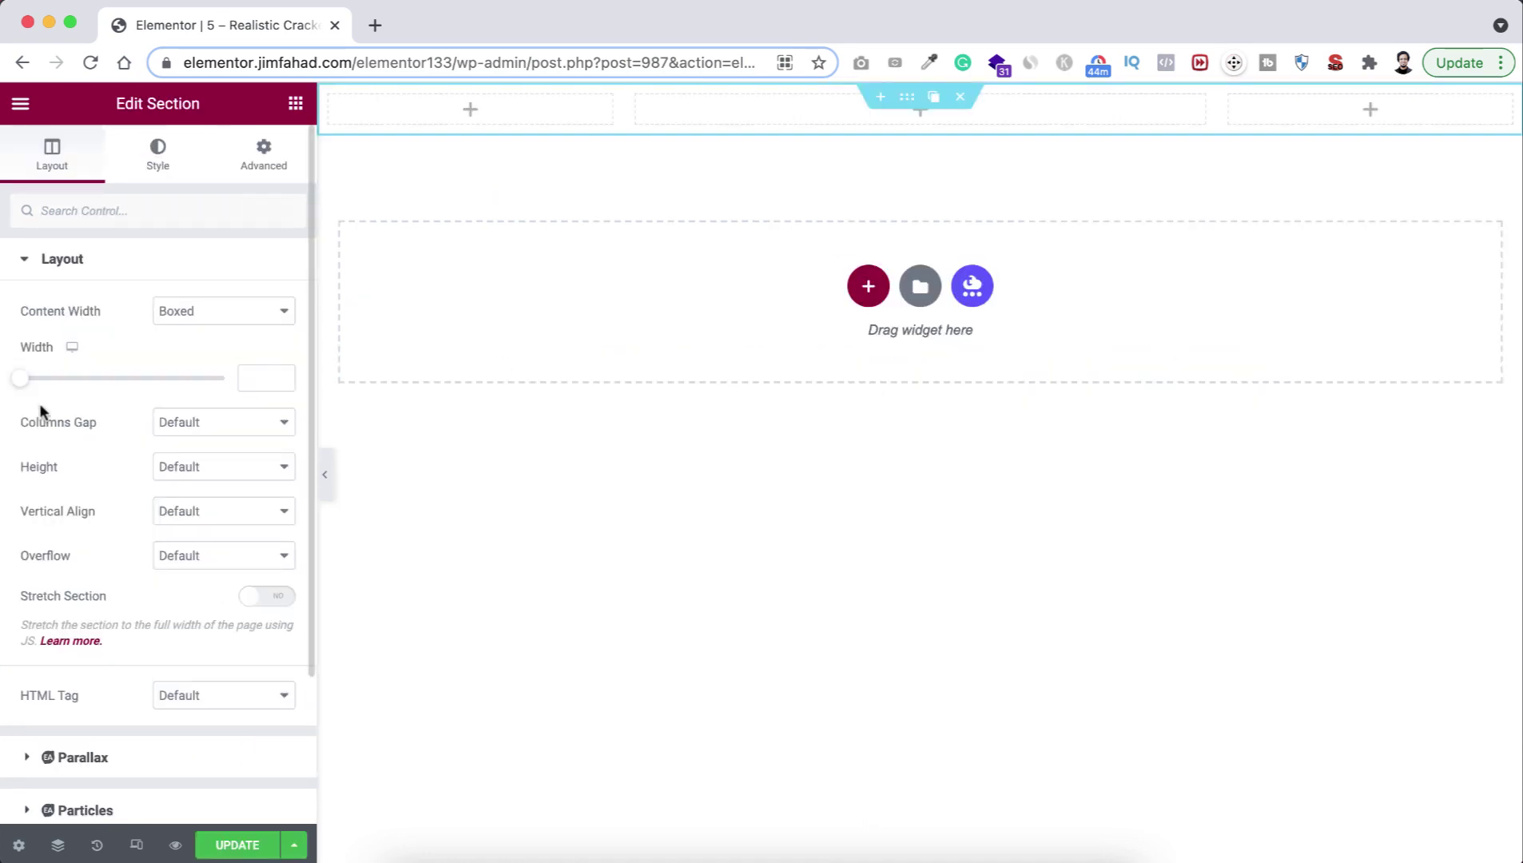
{"action": "left_click", "coordinate": [179, 471]}
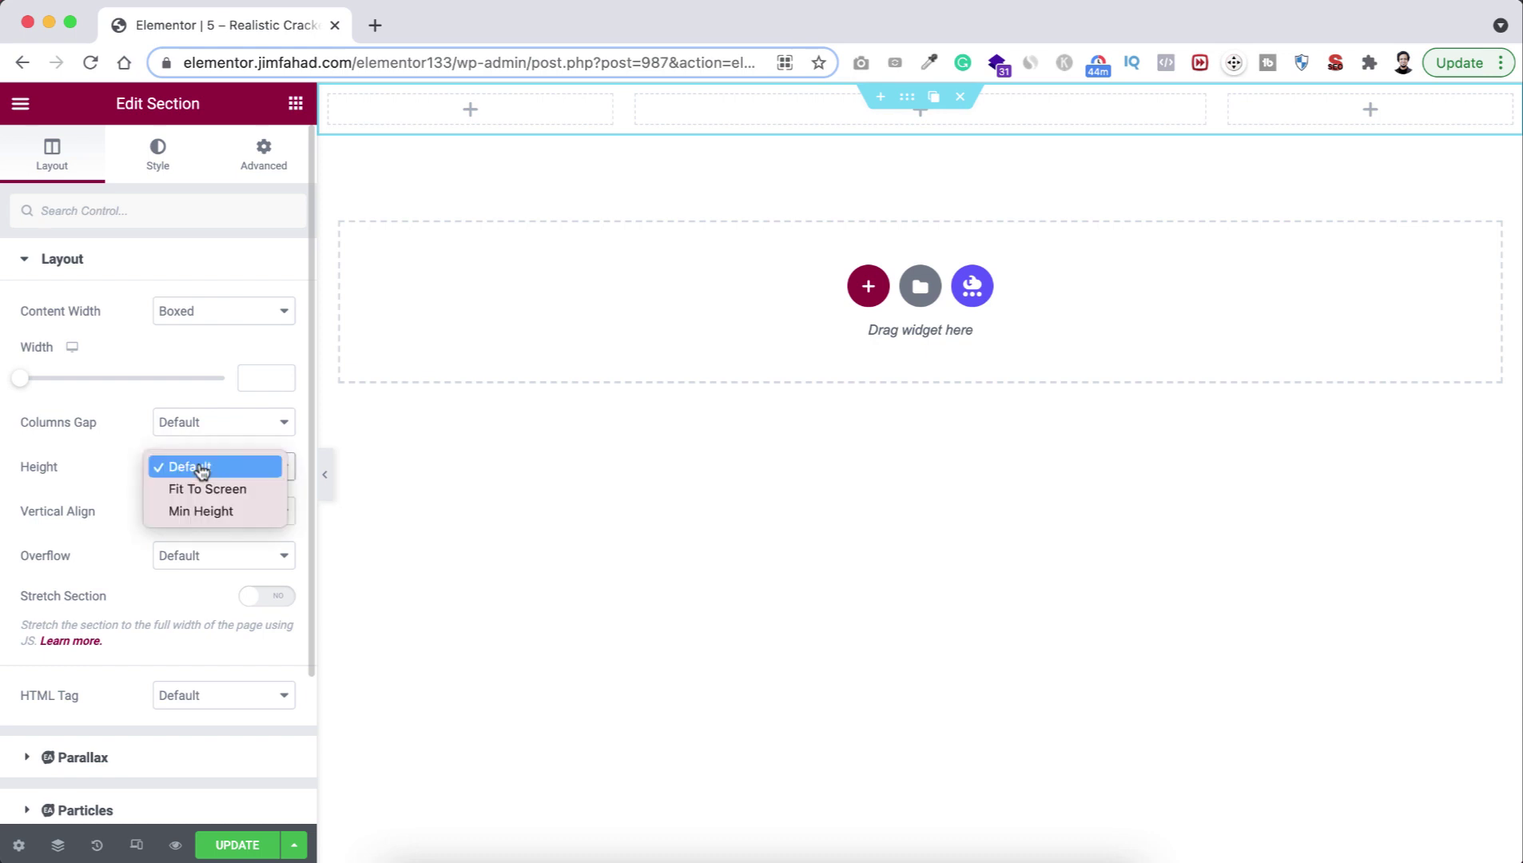
{"action": "left_click", "coordinate": [197, 515]}
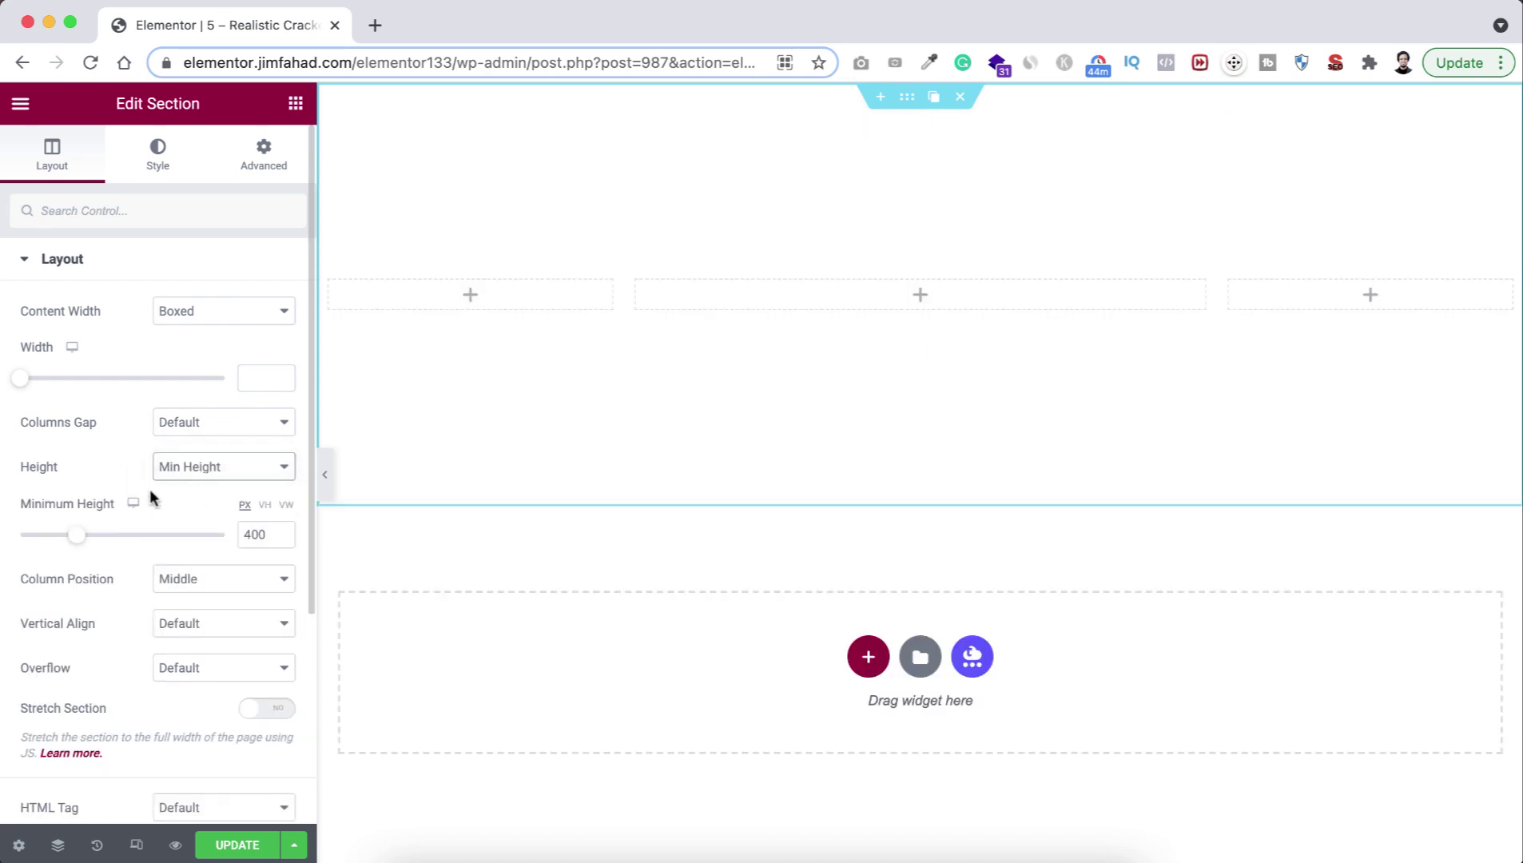
{"action": "left_click", "coordinate": [265, 506]}
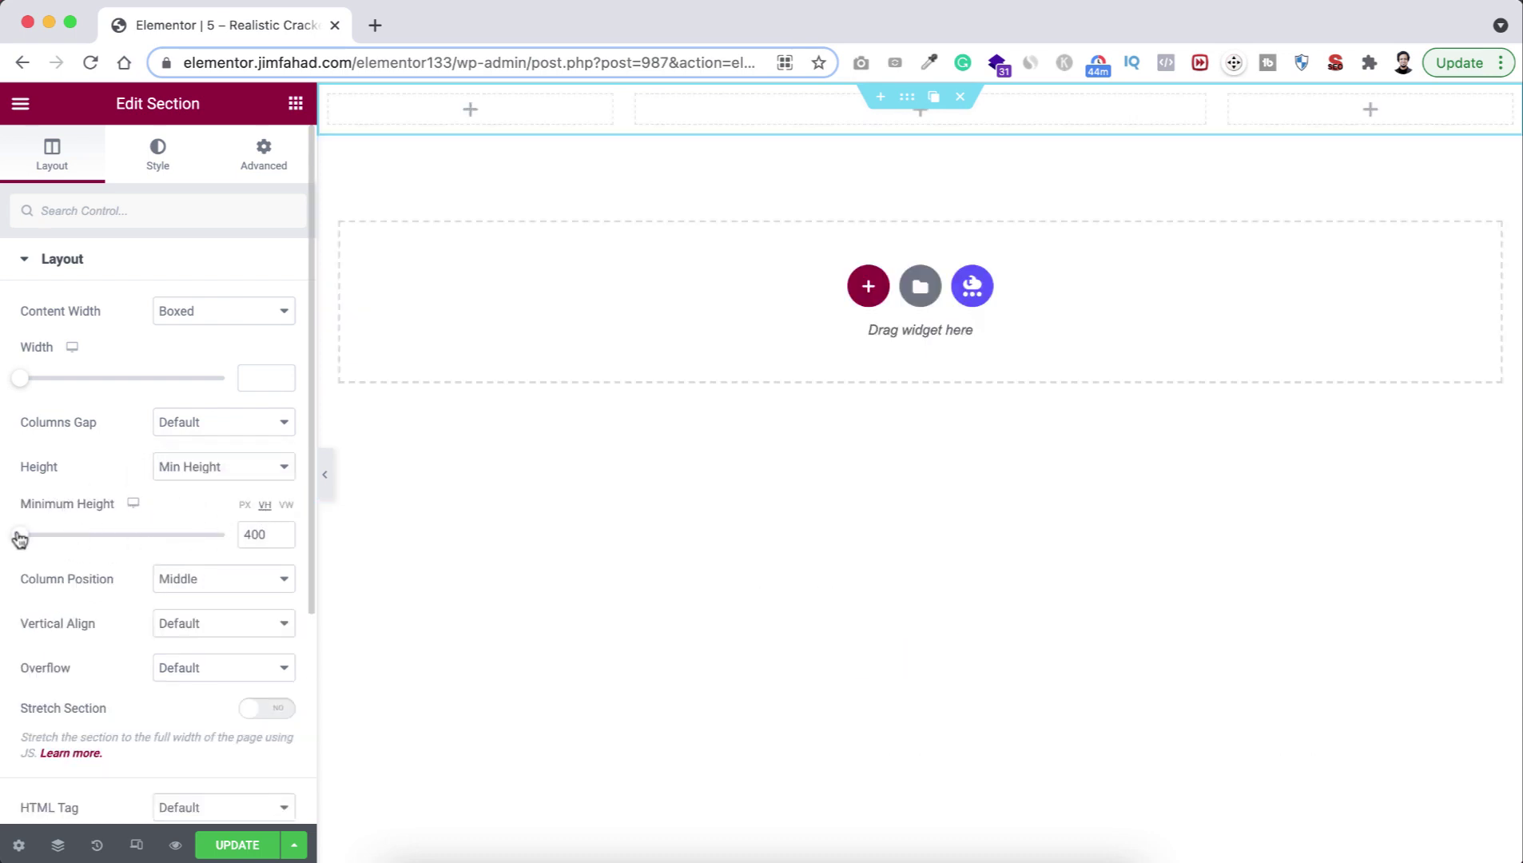
{"action": "left_click_drag", "start_coordinate": [24, 536], "coordinate": [241, 524]}
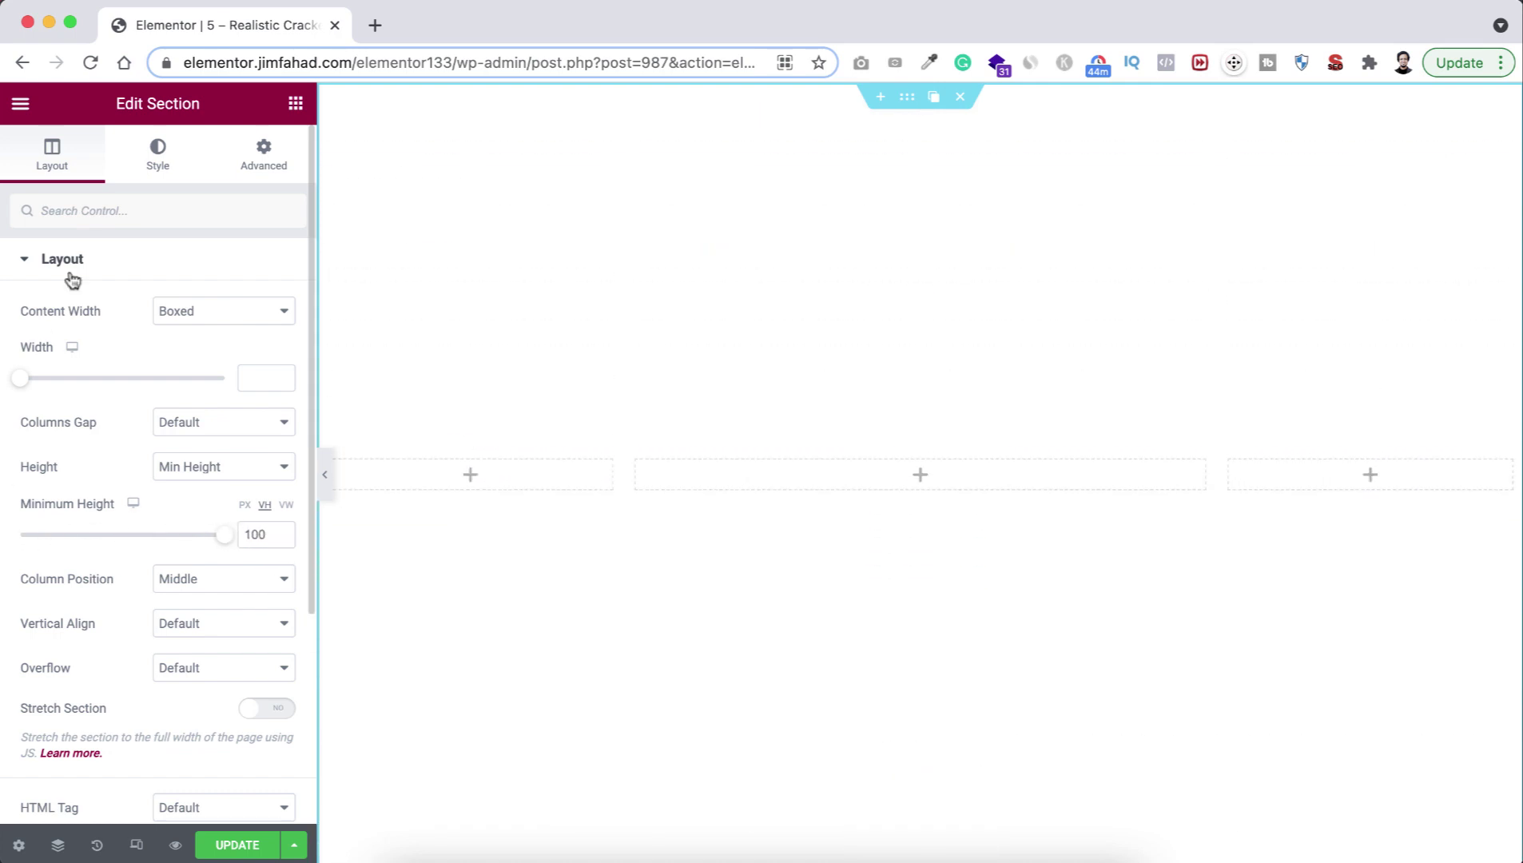
Give the section a classic solid black #000000 background.
{"action": "left_click", "coordinate": [158, 153]}
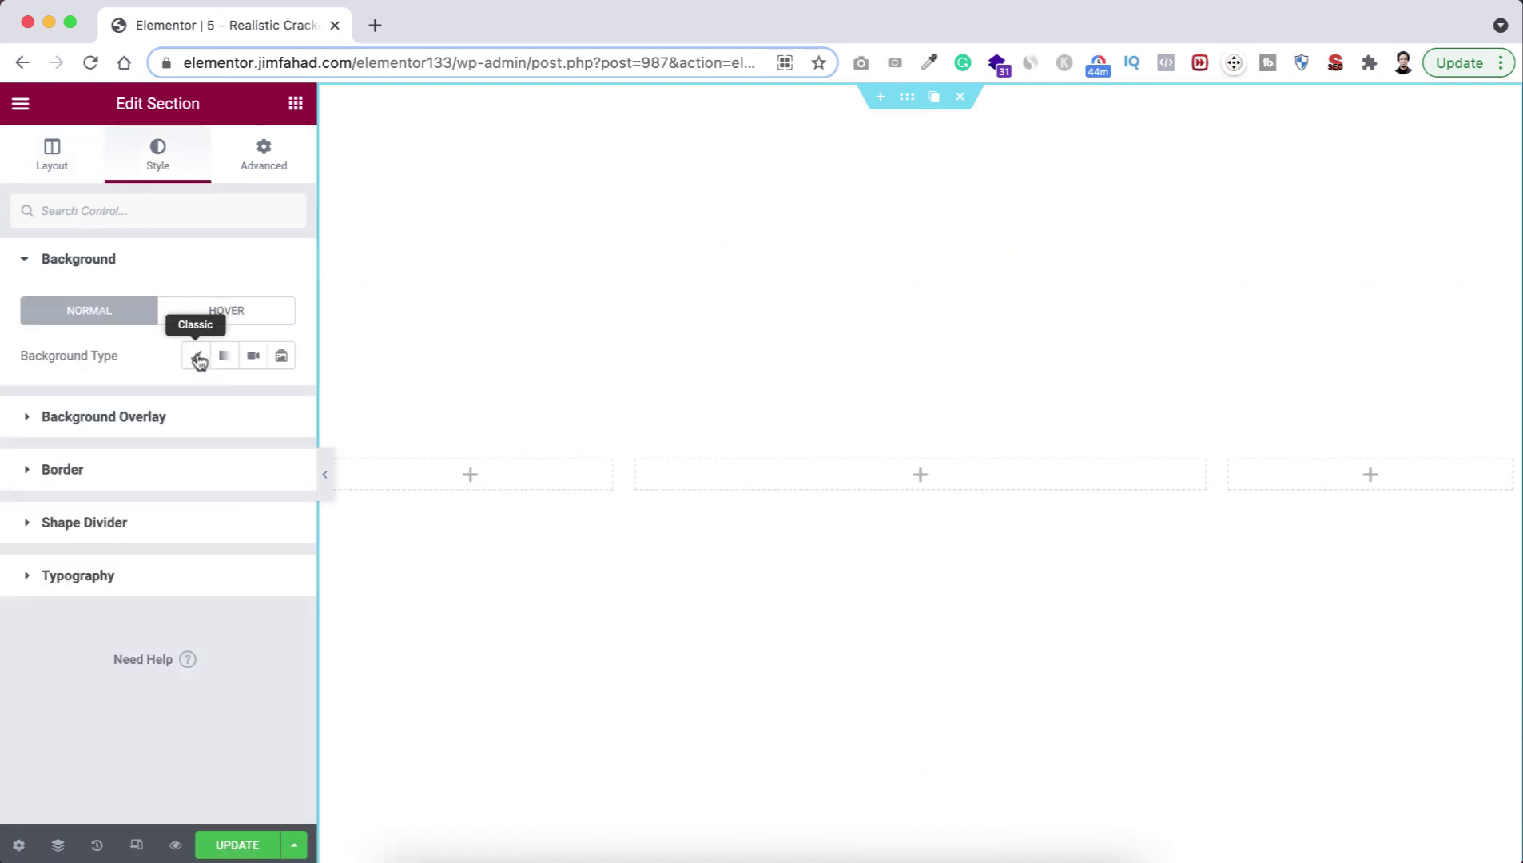
{"action": "left_click", "coordinate": [196, 355]}
{"action": "left_click", "coordinate": [280, 399]}
{"action": "mouse_move", "coordinate": [194, 492]}
{"action": "left_mouse_down"}
{"action": "mouse_move", "coordinate": [160, 553]}
{"action": "mouse_move", "coordinate": [170, 662]}
{"action": "left_mouse_up"}
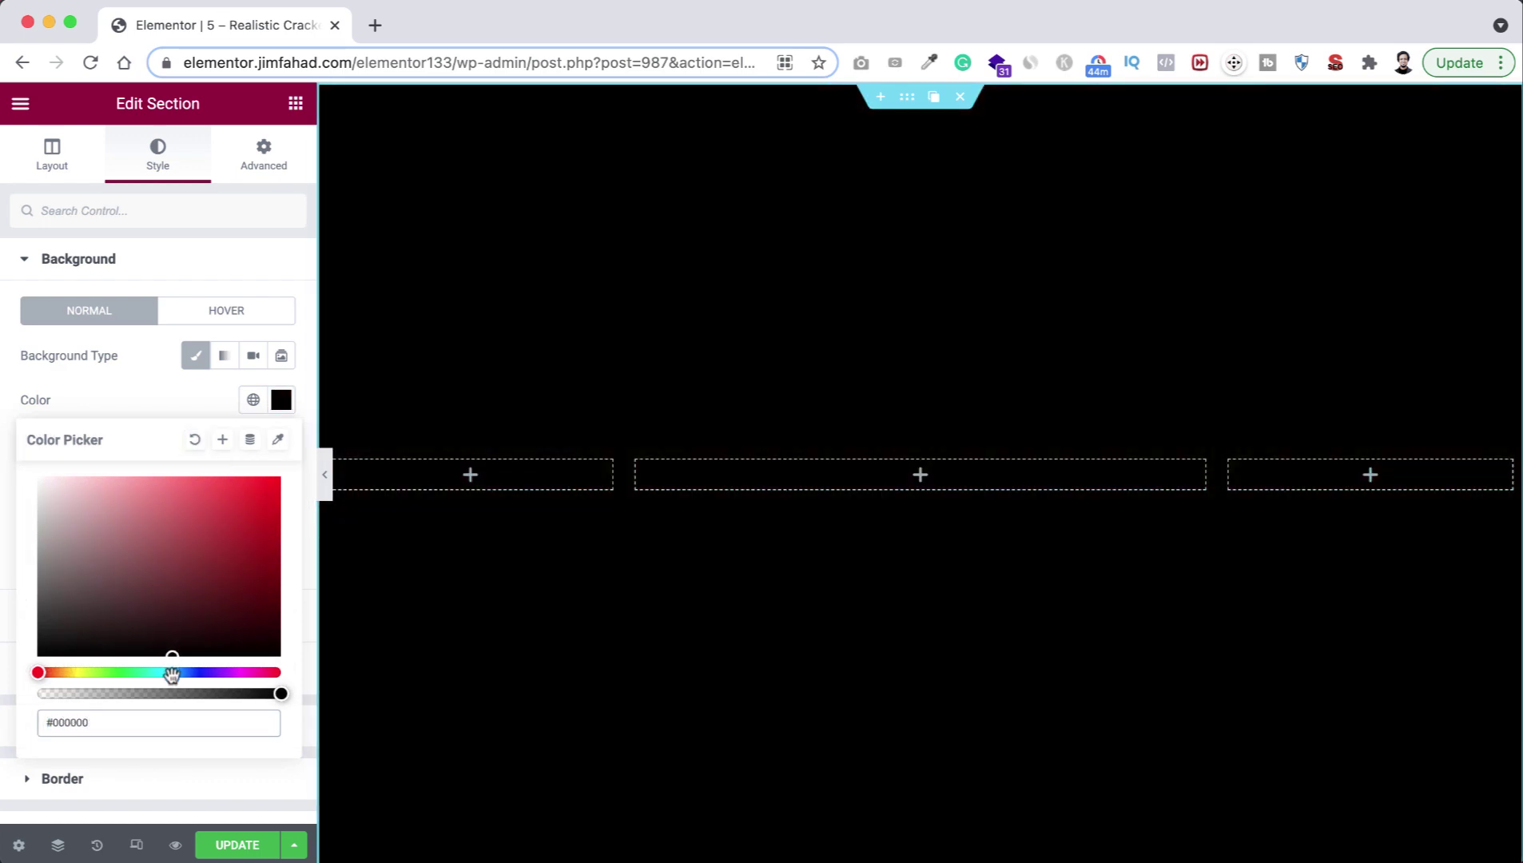
{"action": "left_click", "coordinate": [148, 417]}
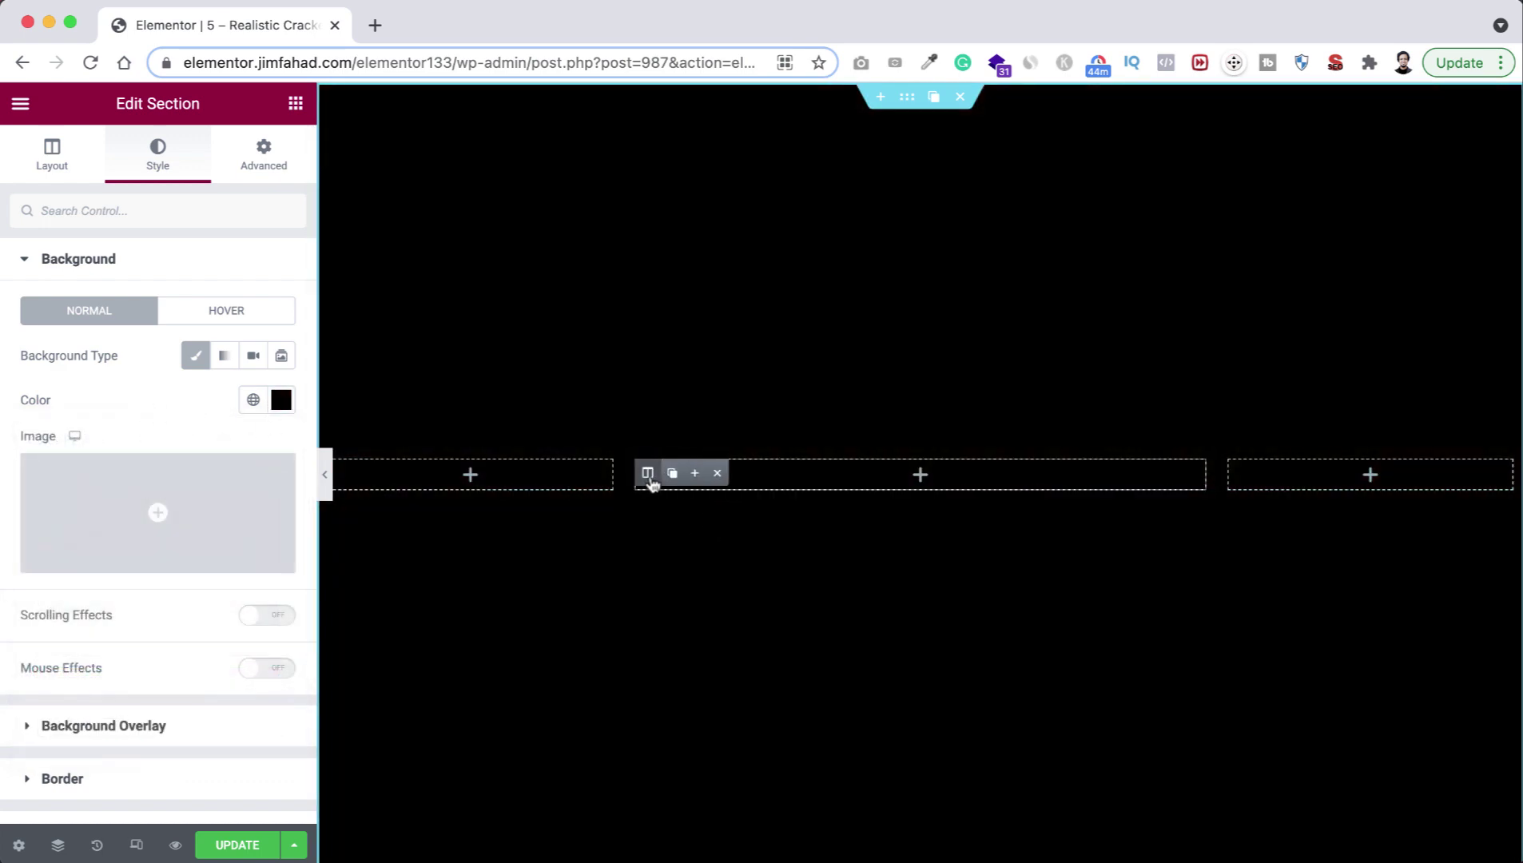
Set the middle column's vertical alignment to Middle.
{"action": "left_click", "coordinate": [647, 473]}
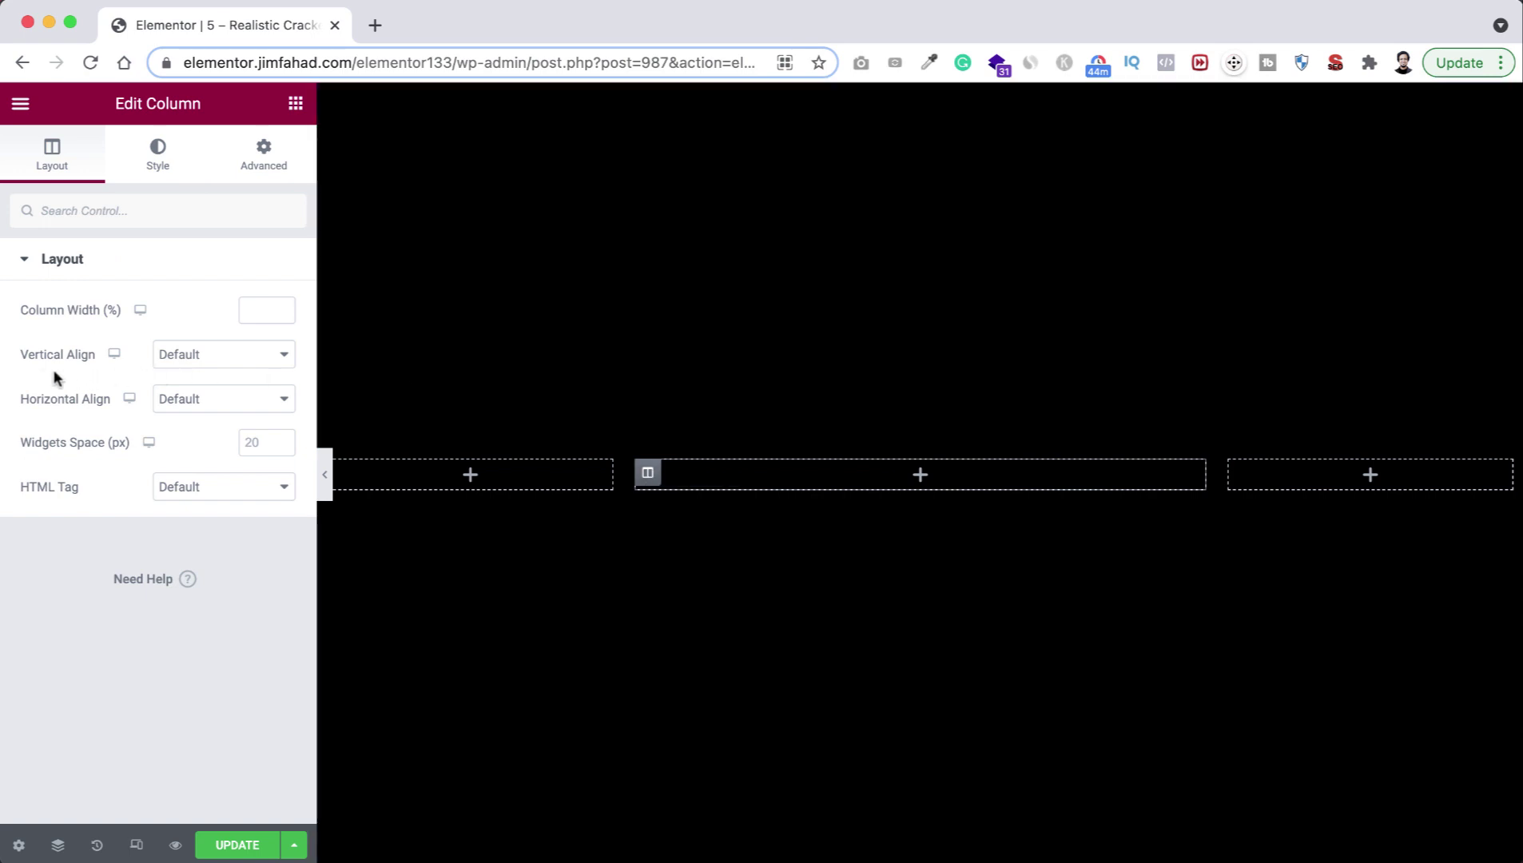
{"action": "left_click", "coordinate": [188, 355]}
{"action": "left_click", "coordinate": [196, 400]}
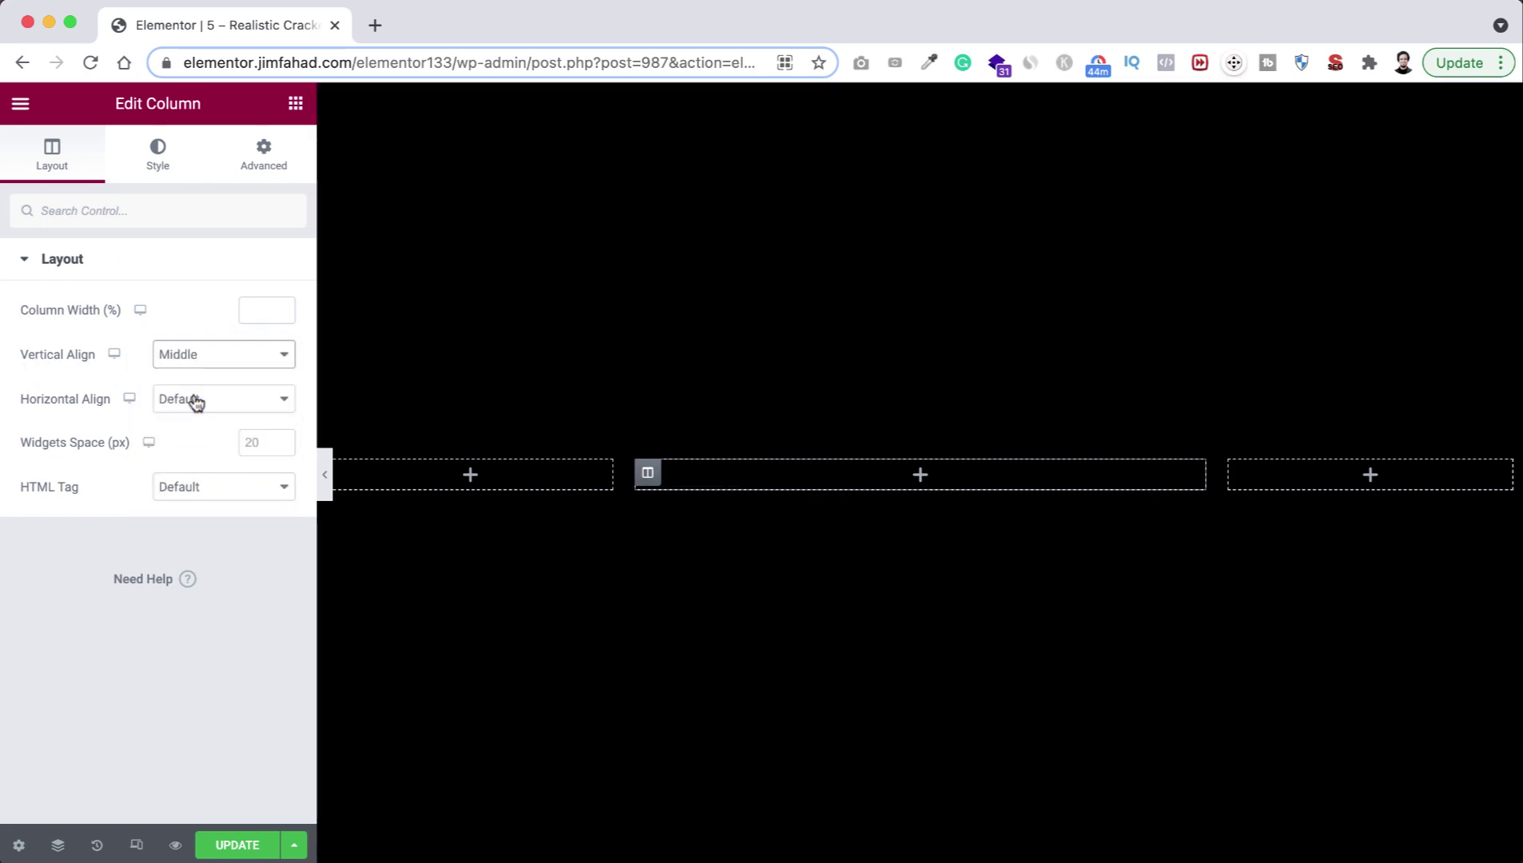
Drop an Image widget into the middle column and insert the black-and-white portrait from the Media Library.
{"action": "left_click", "coordinate": [920, 476]}
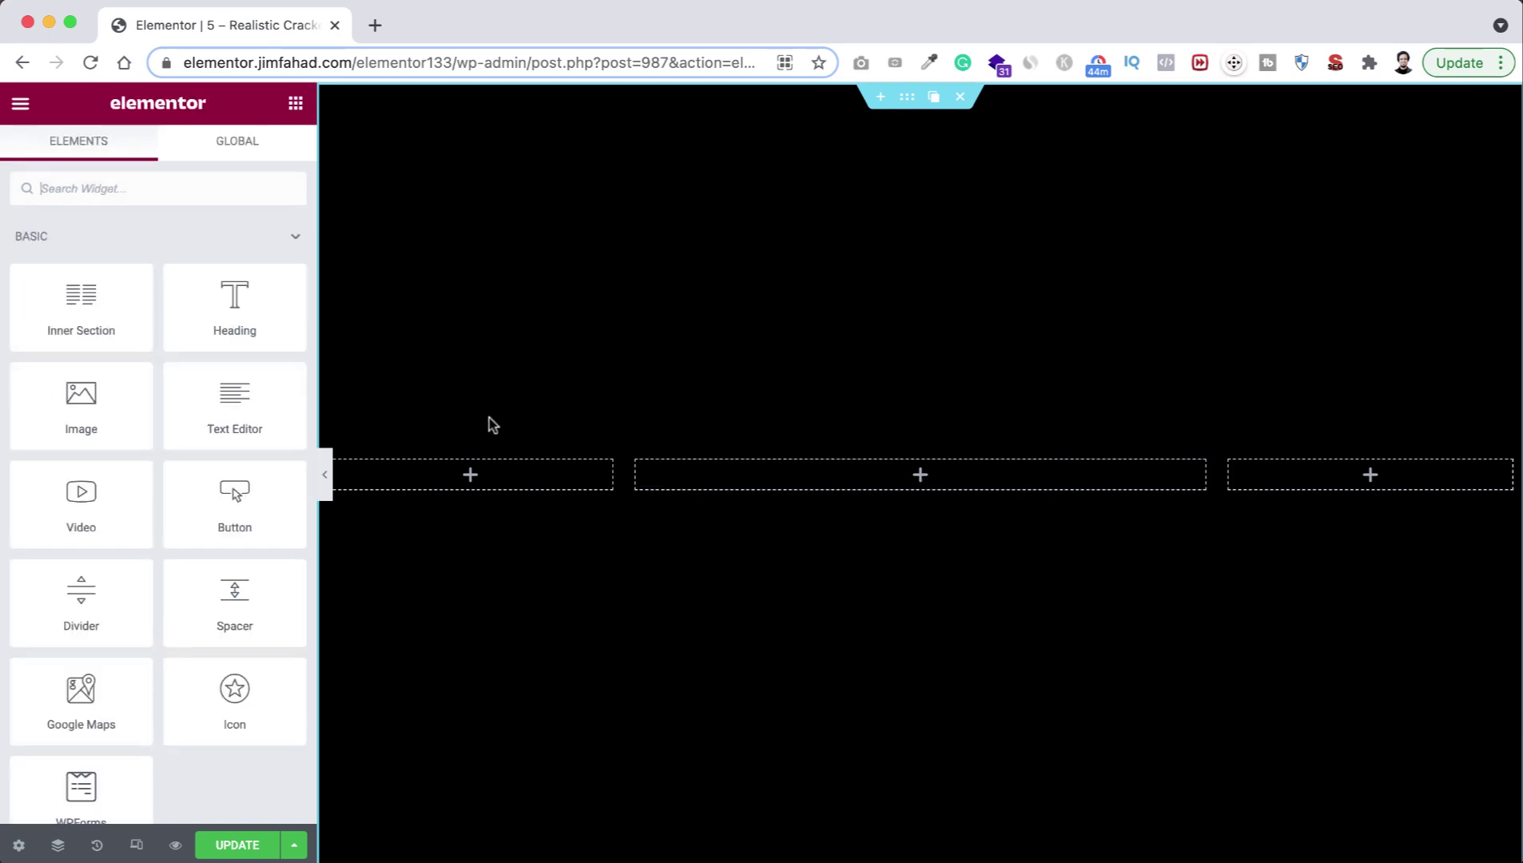
{"action": "left_click_drag", "start_coordinate": [76, 416], "coordinate": [905, 482]}
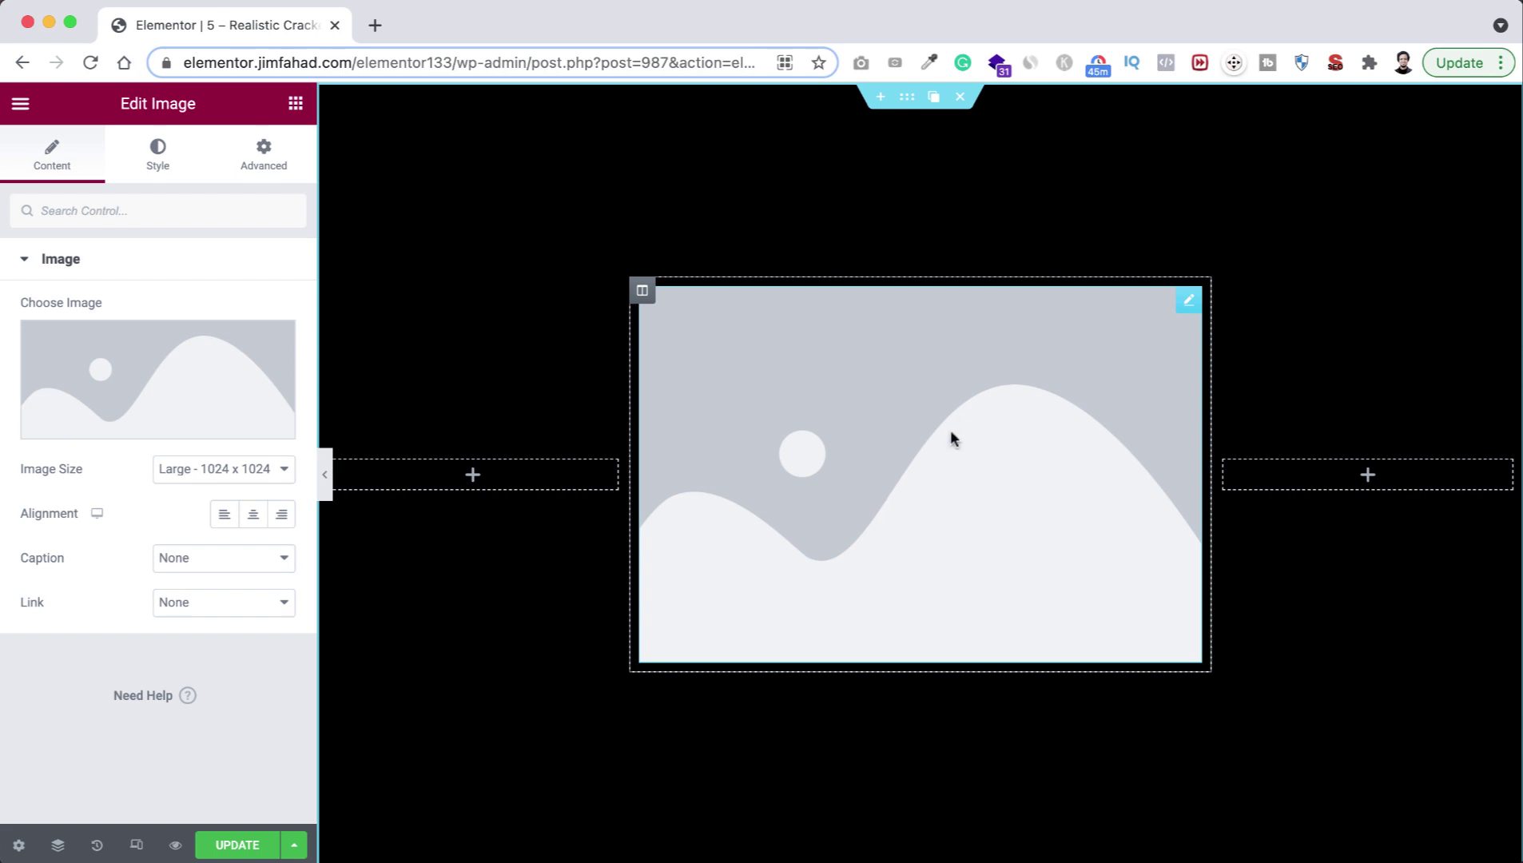
{"action": "left_click", "coordinate": [157, 372]}
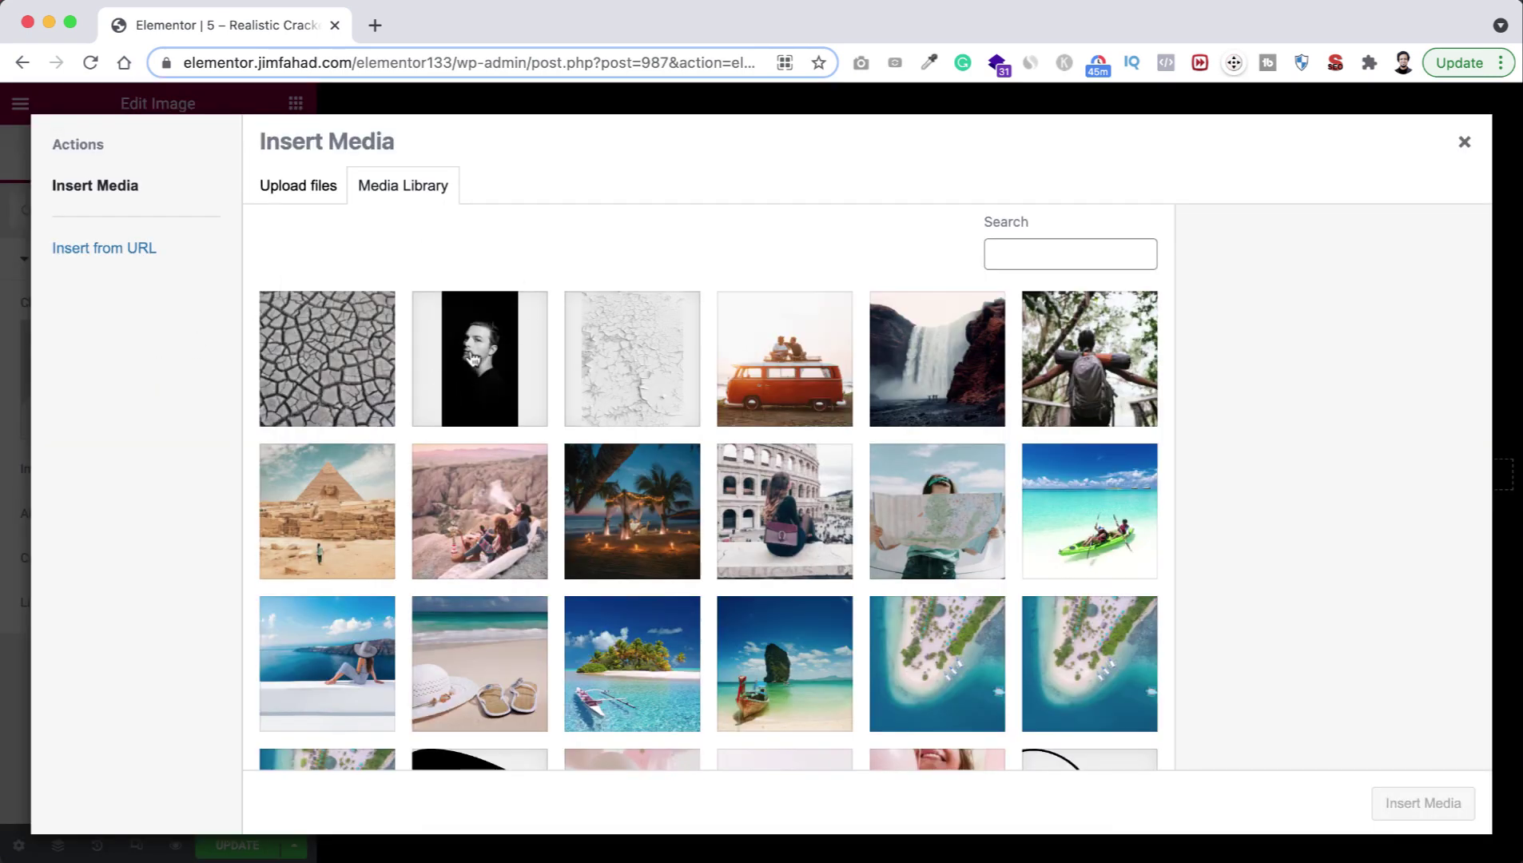
{"action": "left_click", "coordinate": [477, 356]}
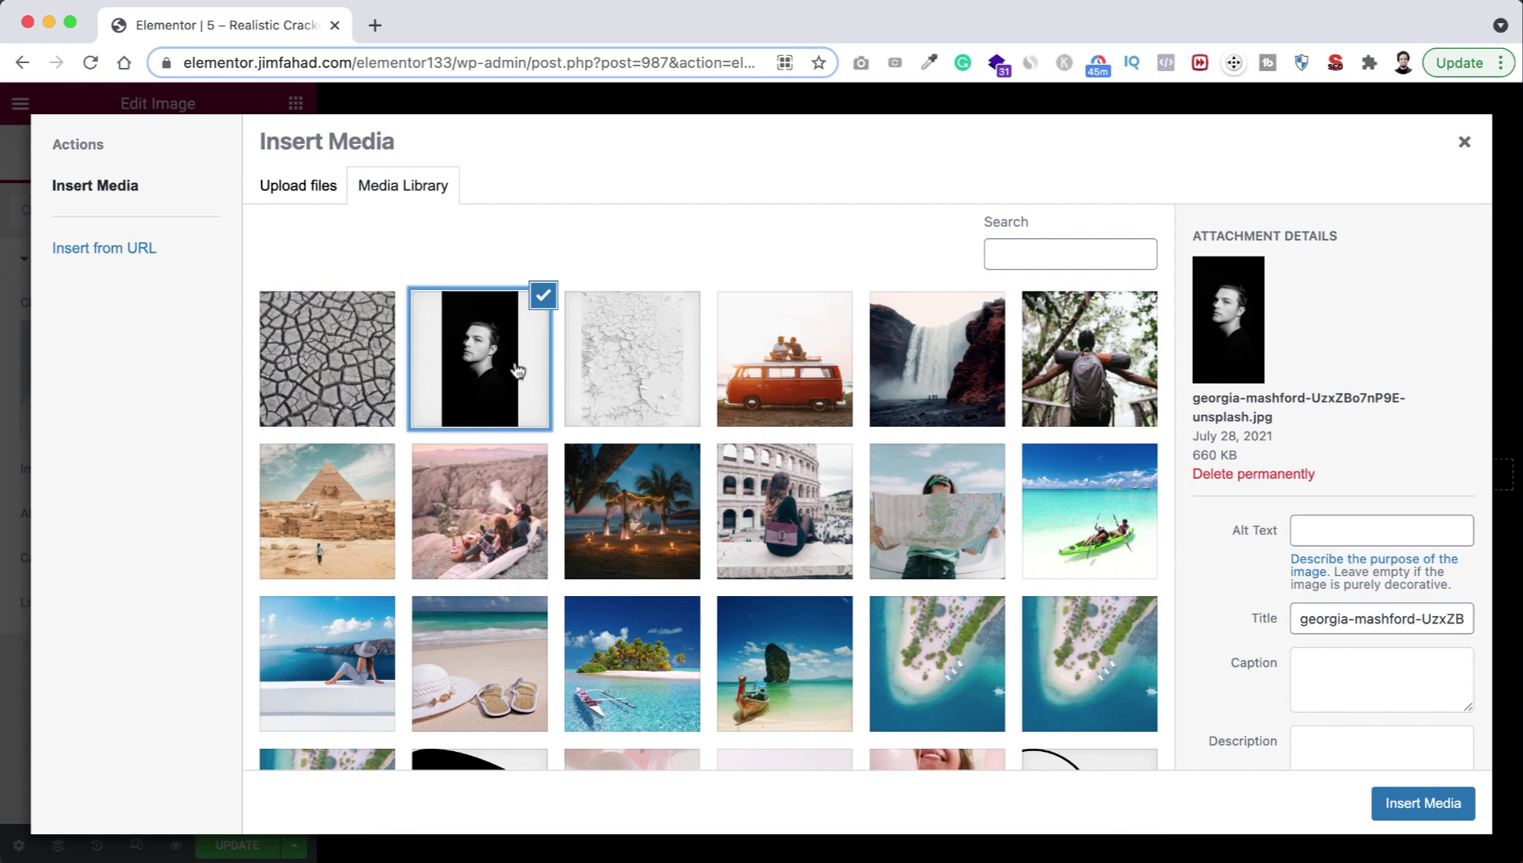
{"action": "left_click", "coordinate": [1423, 803]}
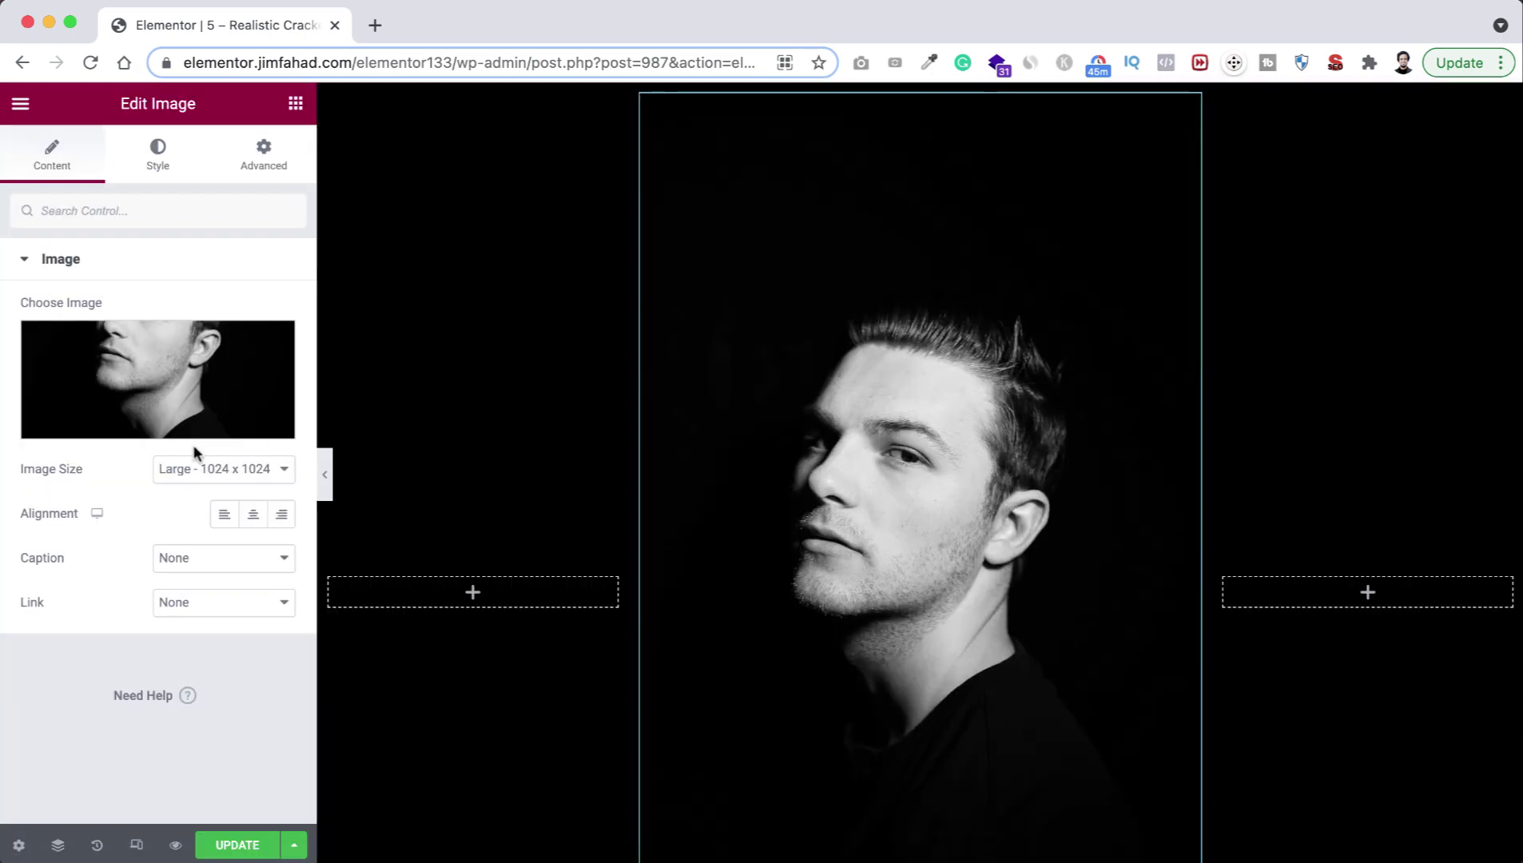
Set the portrait to Full image size, width 100%, height 600 px and object fit Cover.
{"action": "left_click", "coordinate": [188, 477]}
{"action": "left_click", "coordinate": [183, 547]}
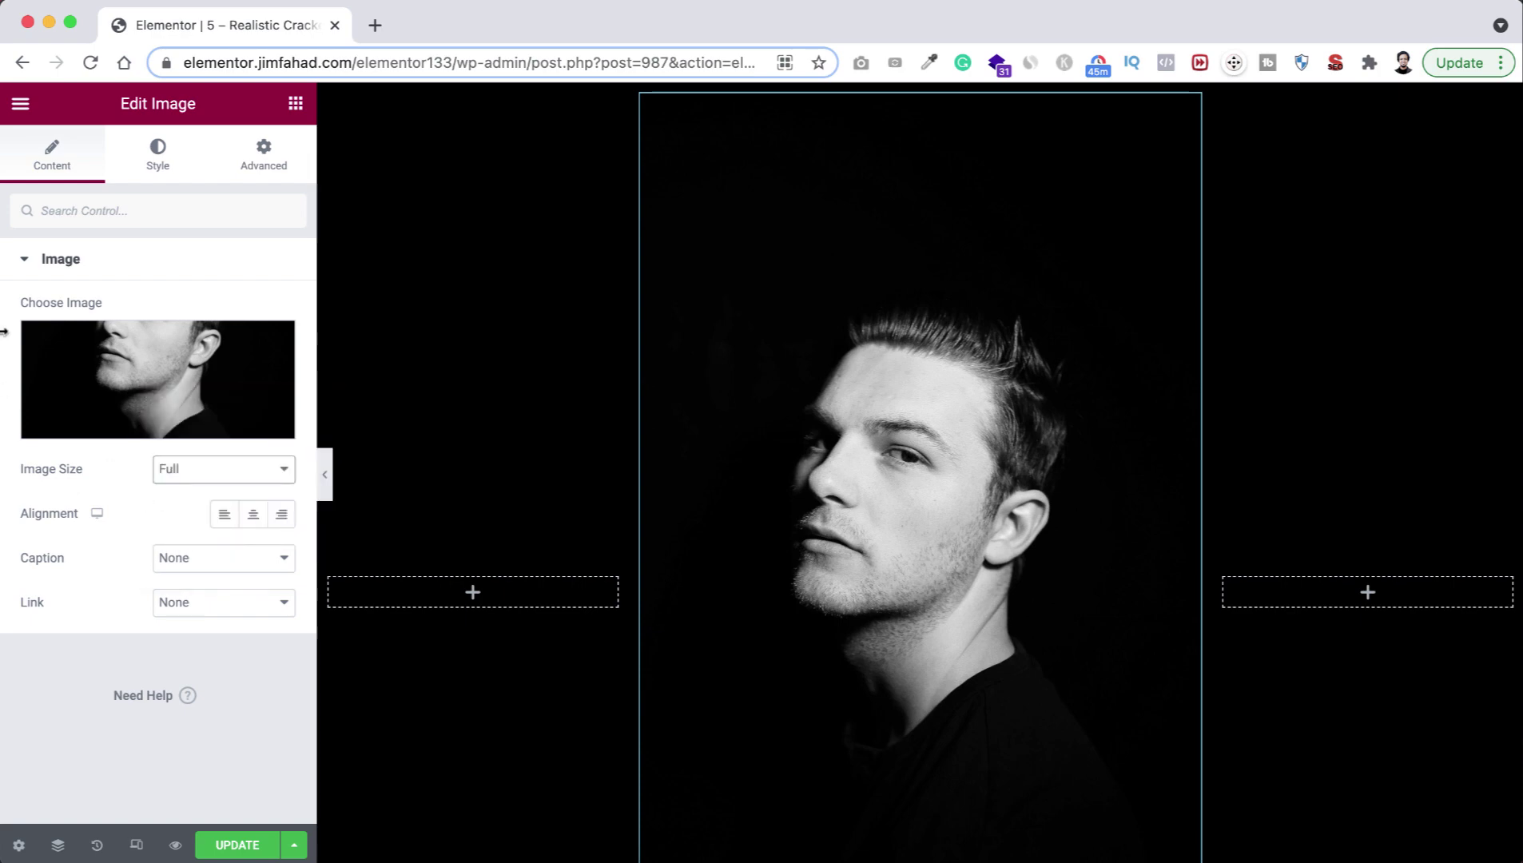
{"action": "left_click", "coordinate": [157, 163]}
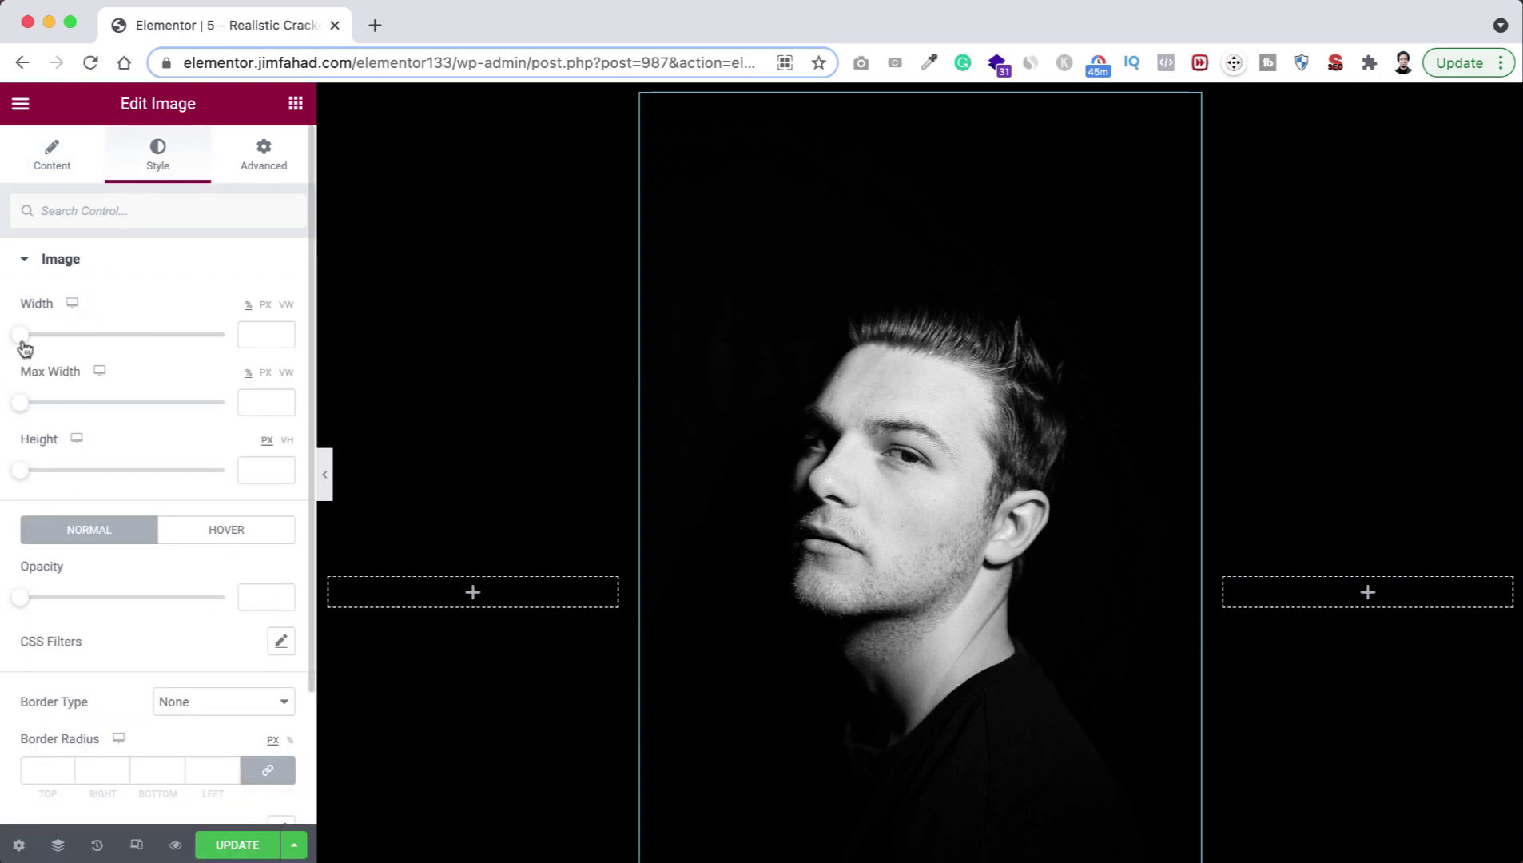
{"action": "left_click_drag", "start_coordinate": [22, 342], "coordinate": [232, 341]}
{"action": "left_click", "coordinate": [253, 464]}
{"action": "type", "text": "600"}
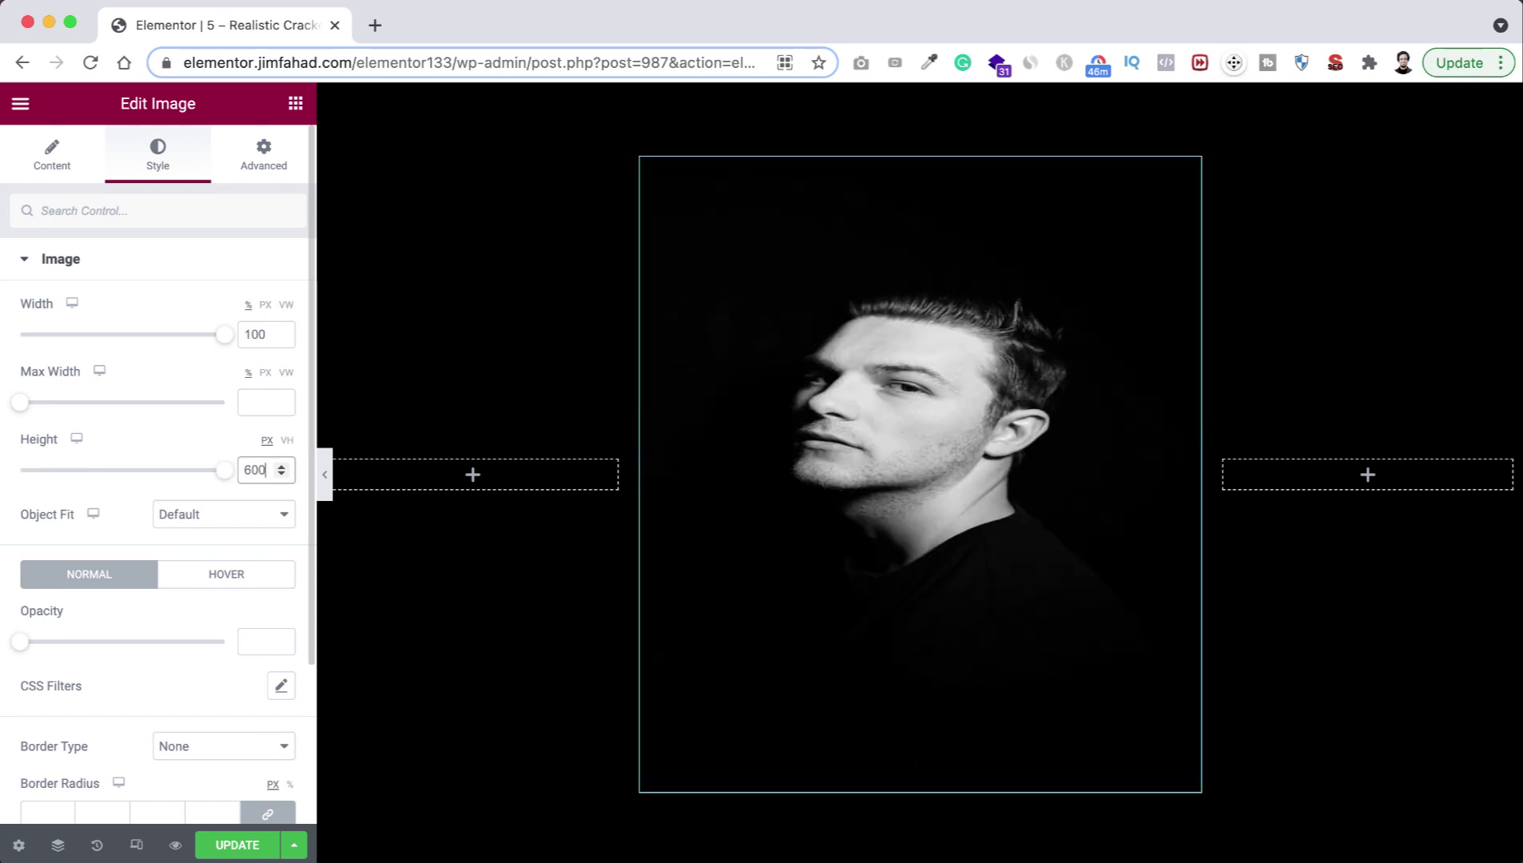
{"action": "left_click", "coordinate": [190, 514]}
{"action": "left_click", "coordinate": [199, 559]}
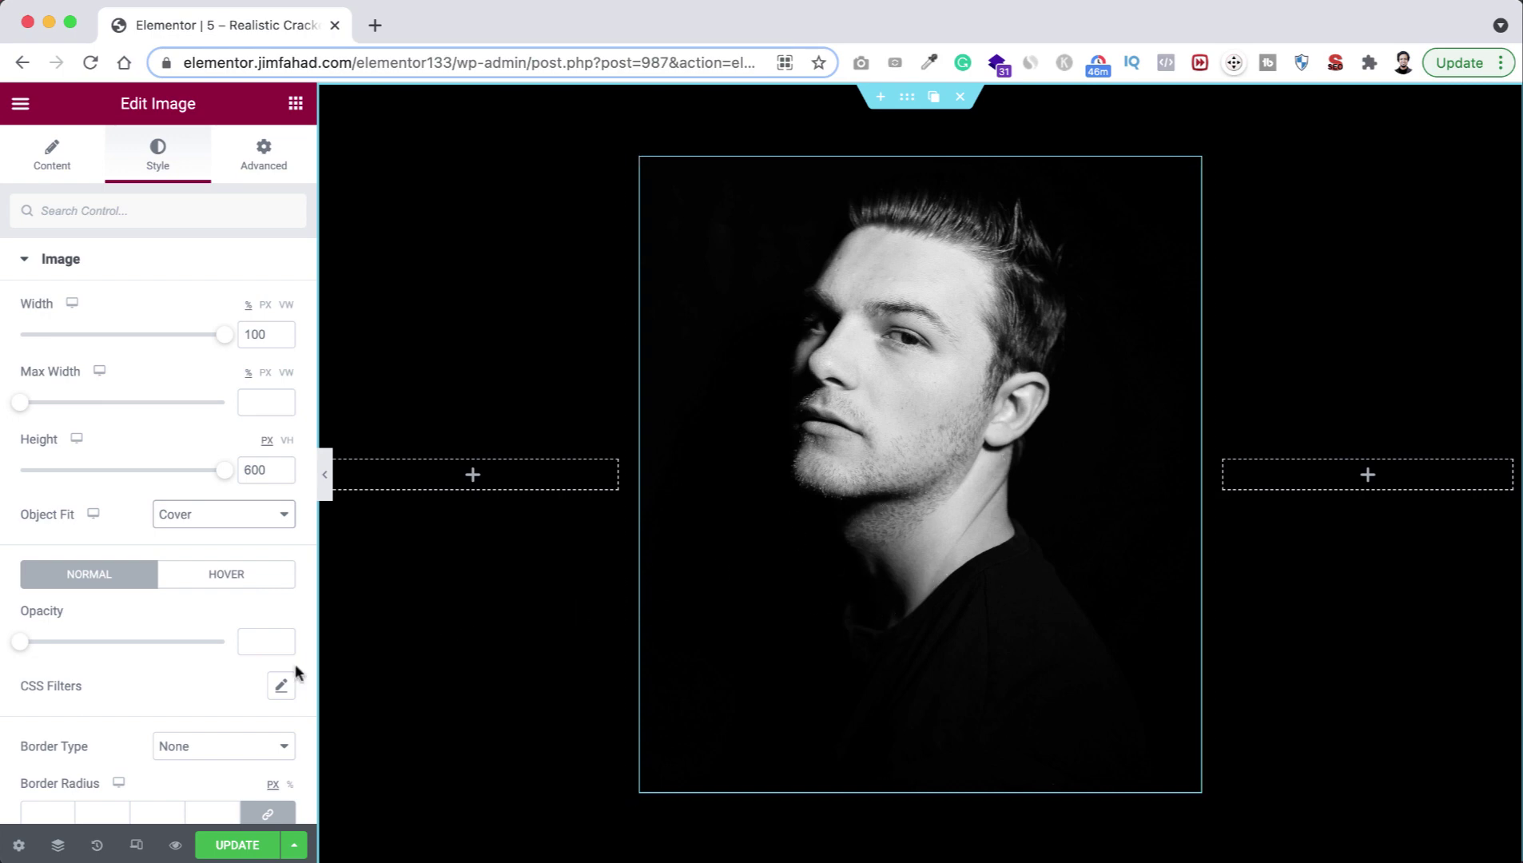
{"action": "left_click", "coordinate": [281, 685]}
{"action": "scroll", "coordinate": [203, 650], "scroll_direction": "down", "scroll_amount": 3}
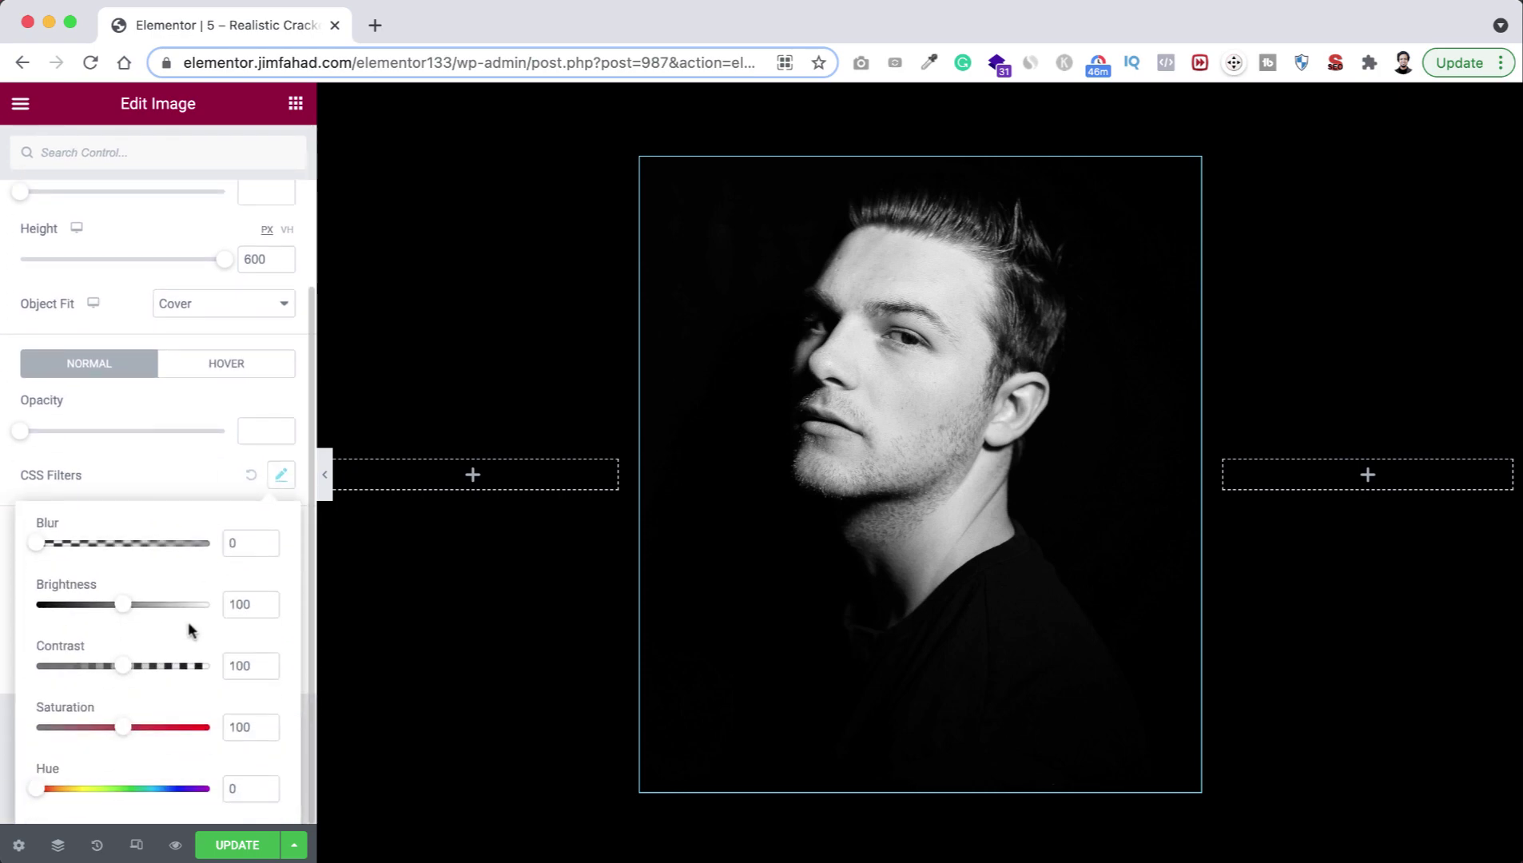
{"action": "left_click_drag", "start_coordinate": [122, 731], "coordinate": [25, 732]}
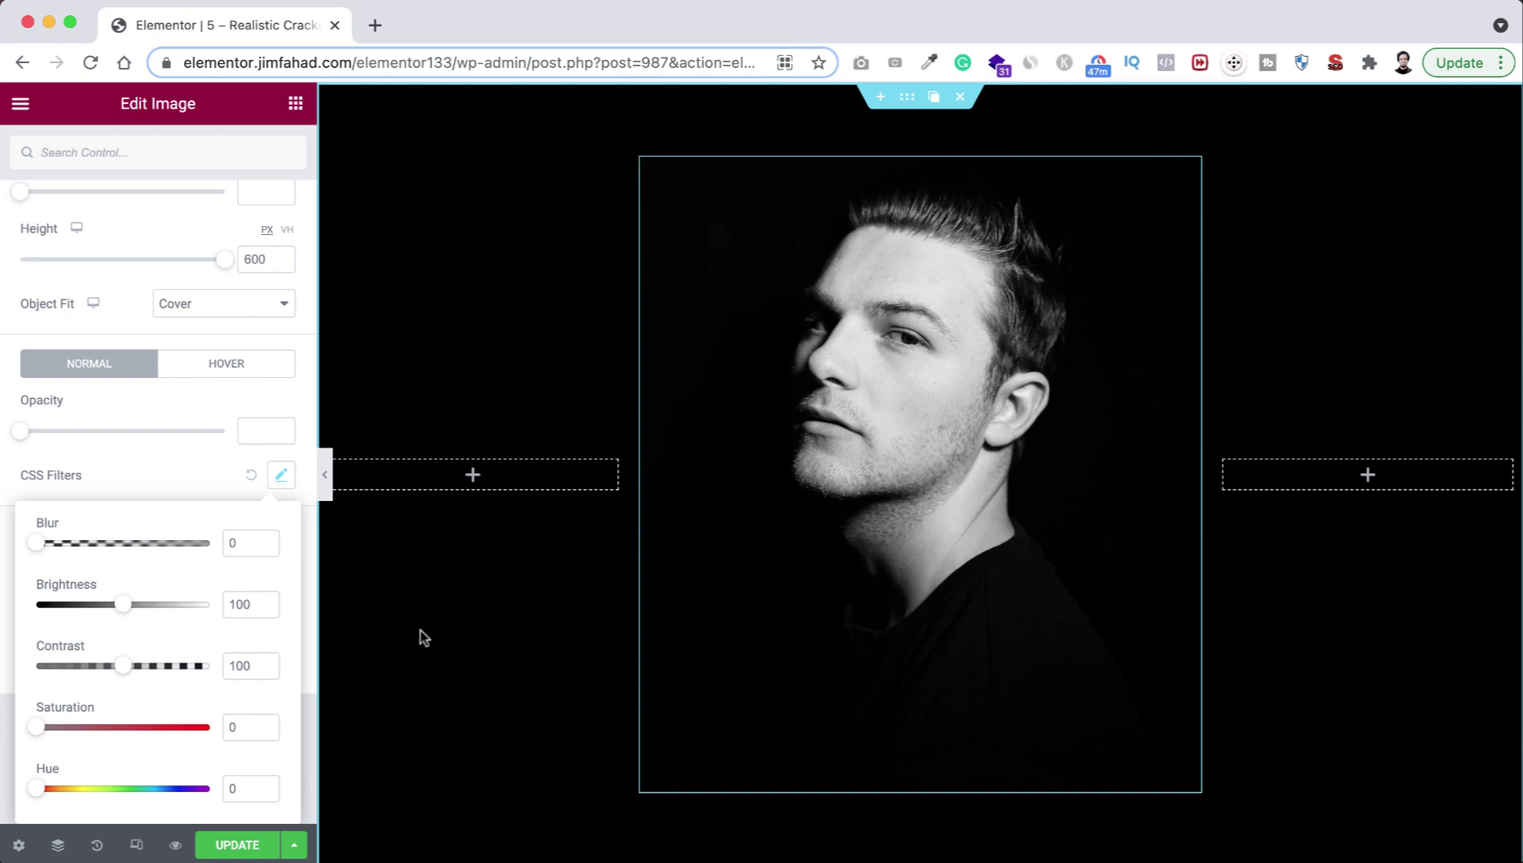
{"action": "left_click", "coordinate": [231, 725]}
{"action": "type", "text": "100"}
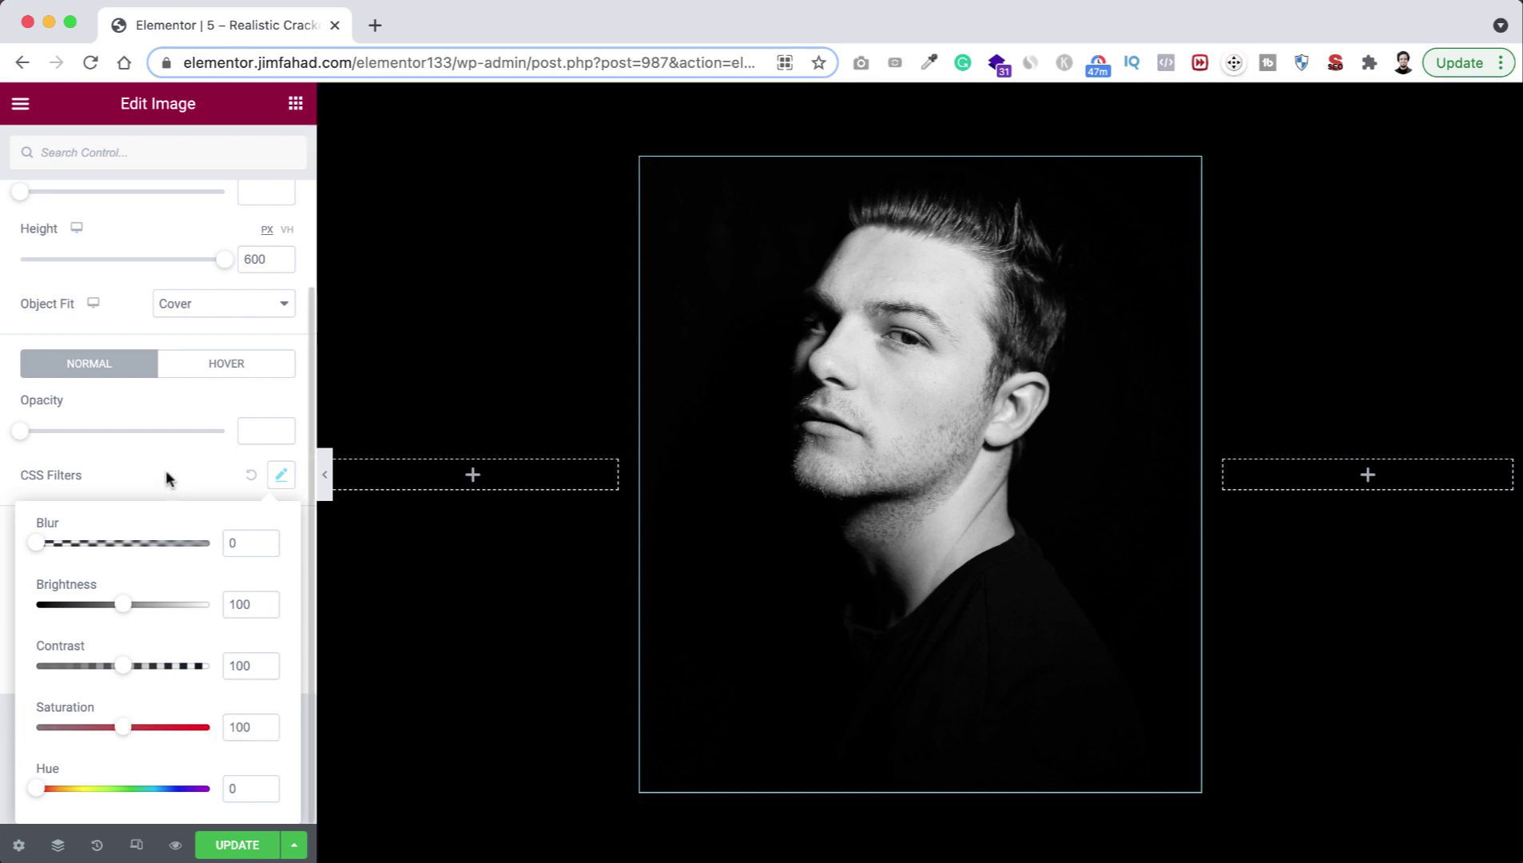
{"action": "left_click", "coordinate": [168, 477]}
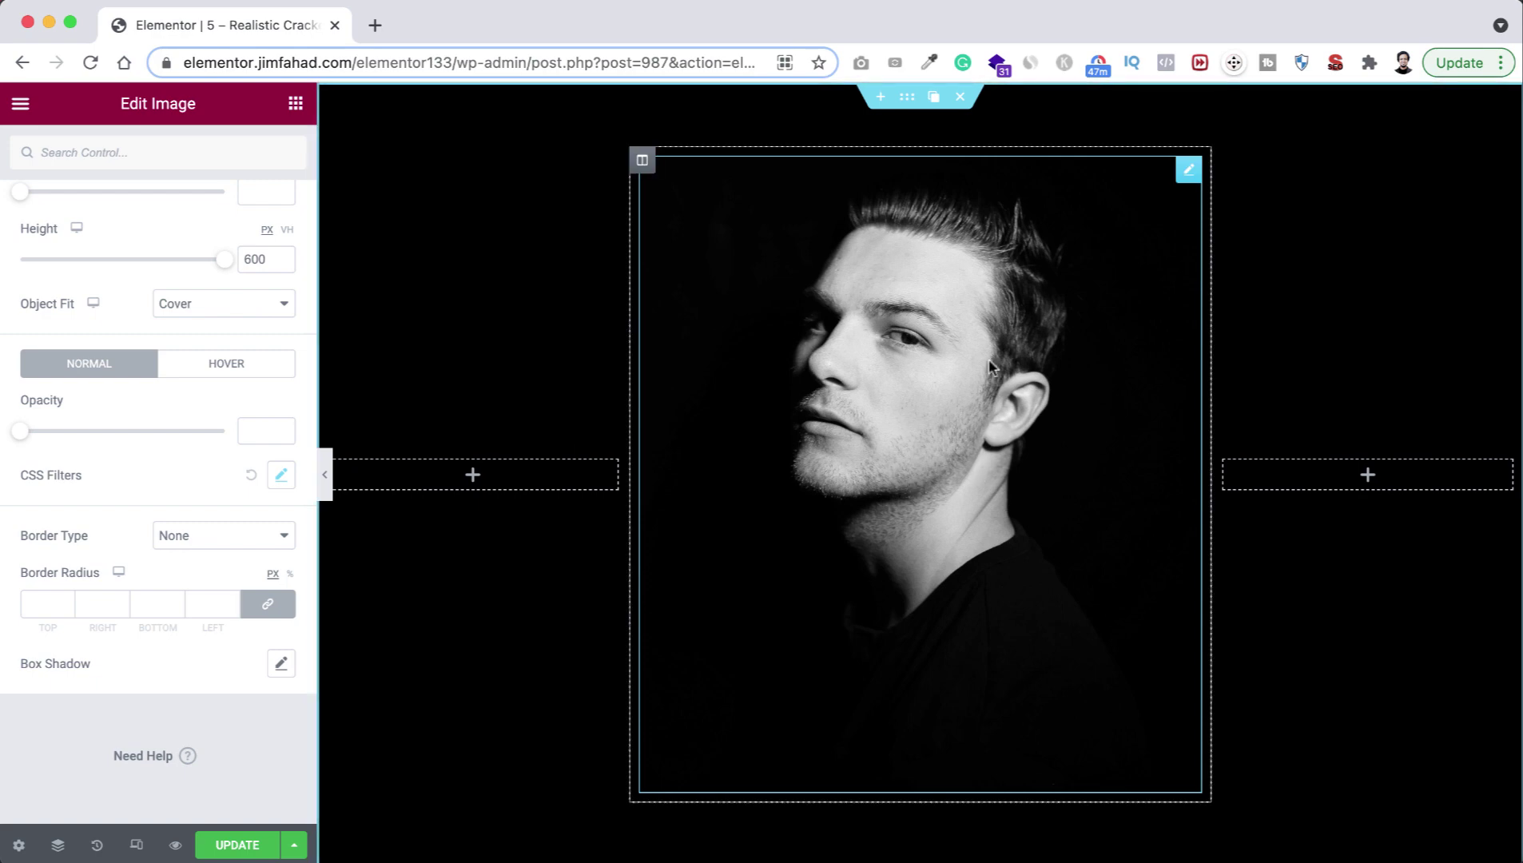
Duplicate the portrait image widget and scroll down to the new copy.
{"action": "mouse_move", "coordinate": [1186, 171]}
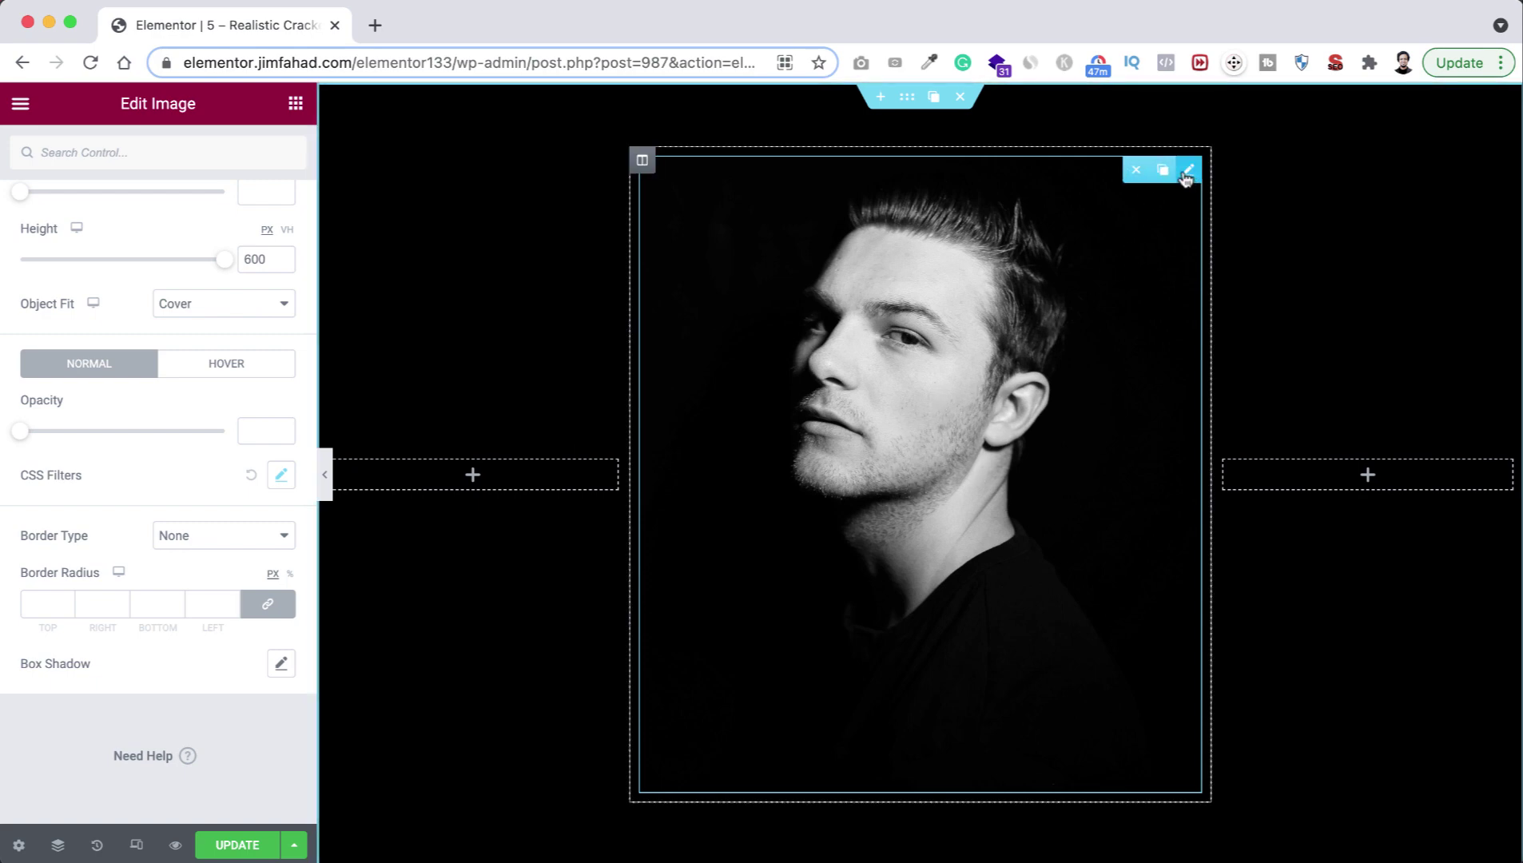
{"action": "left_click", "coordinate": [1162, 170]}
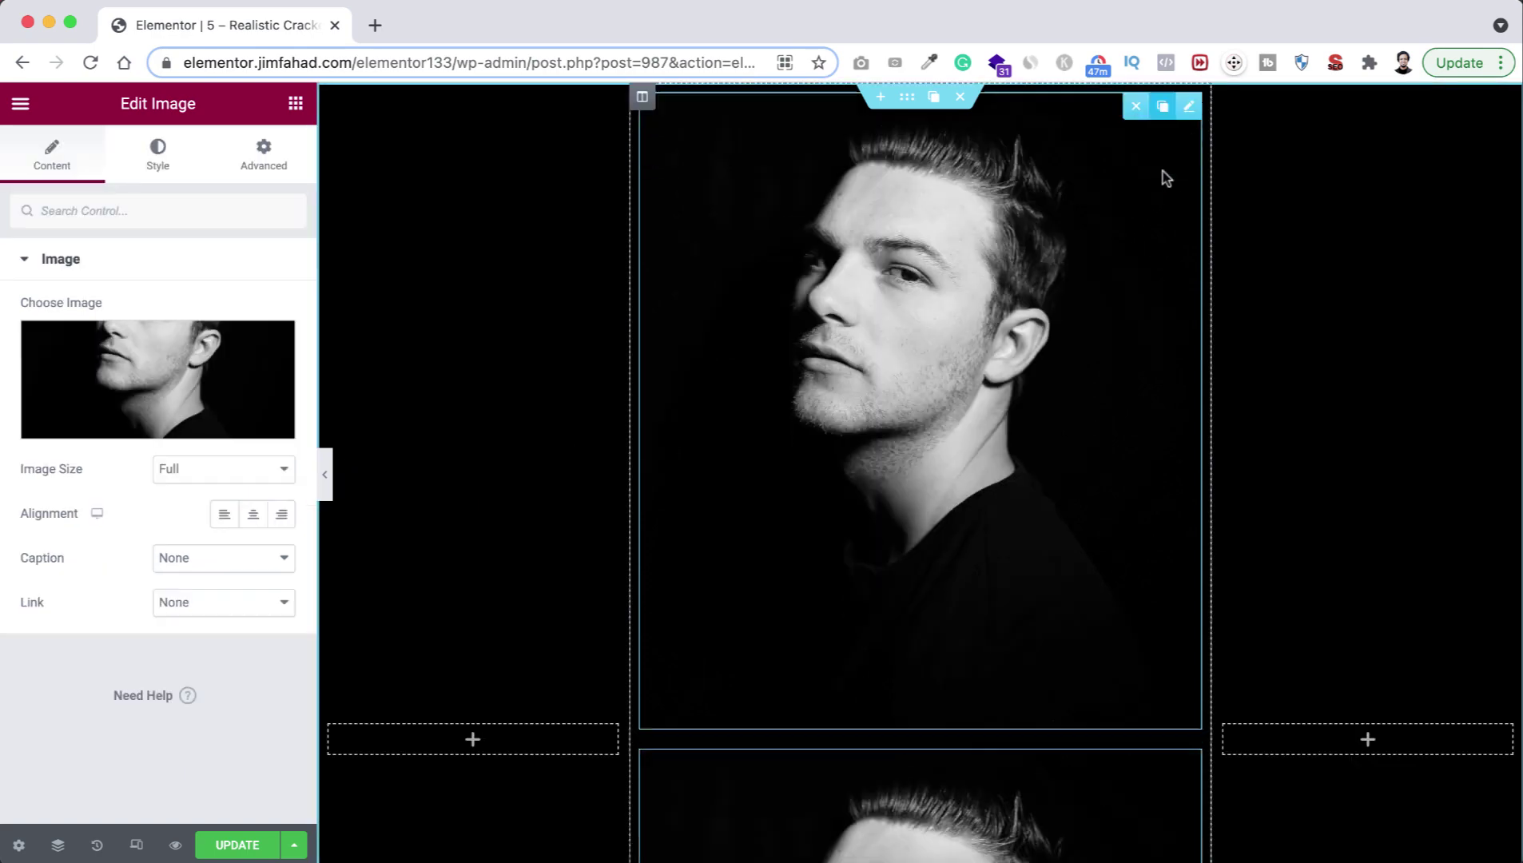
{"action": "scroll", "coordinate": [1031, 428], "scroll_direction": "down", "scroll_amount": 5}
{"action": "scroll", "coordinate": [1031, 432], "scroll_direction": "down", "scroll_amount": 3}
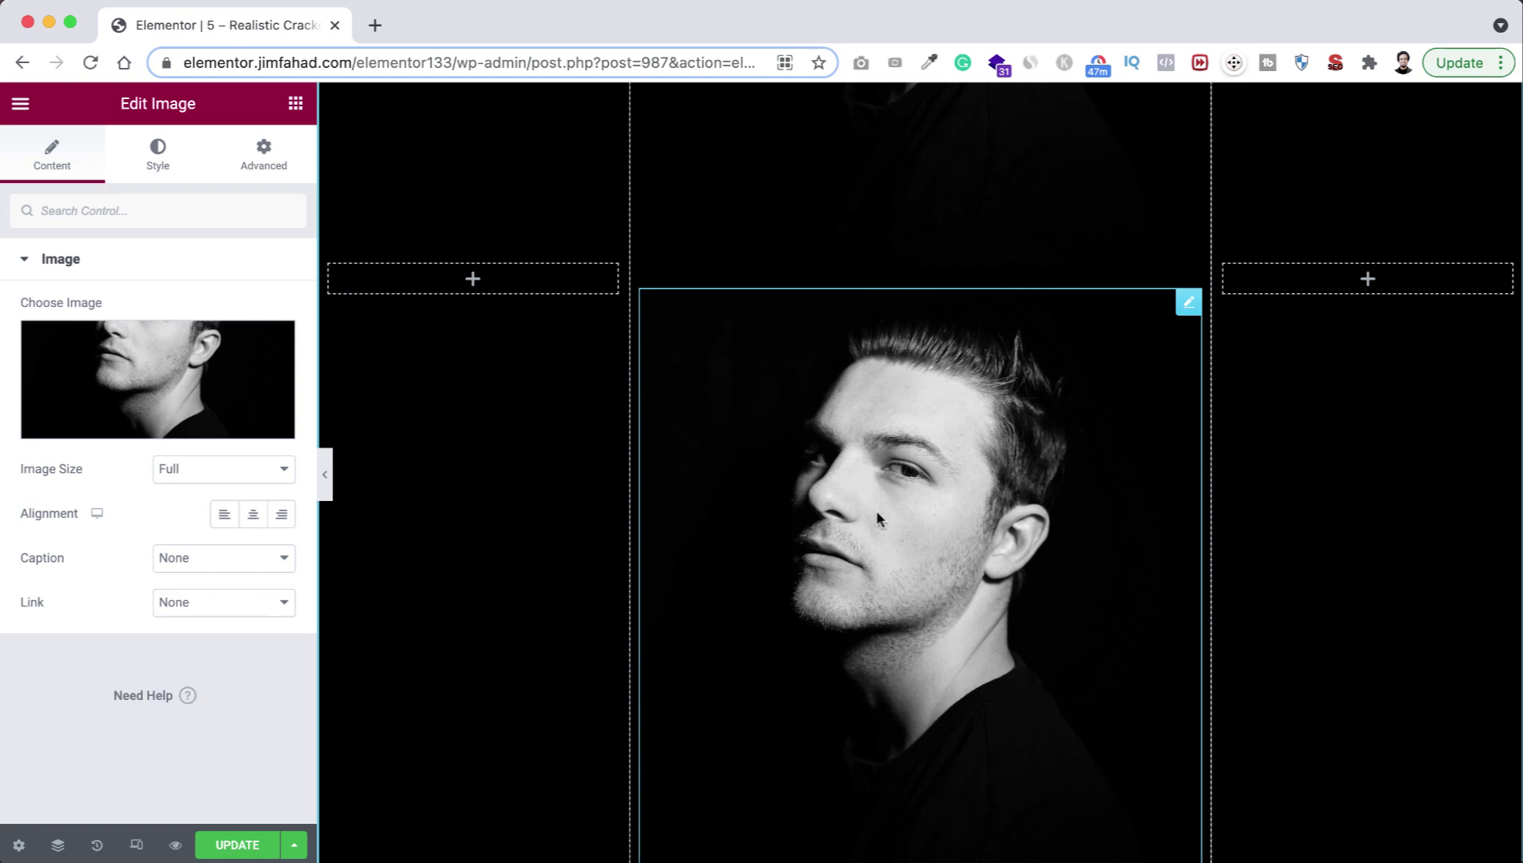
{"action": "left_click", "coordinate": [199, 385]}
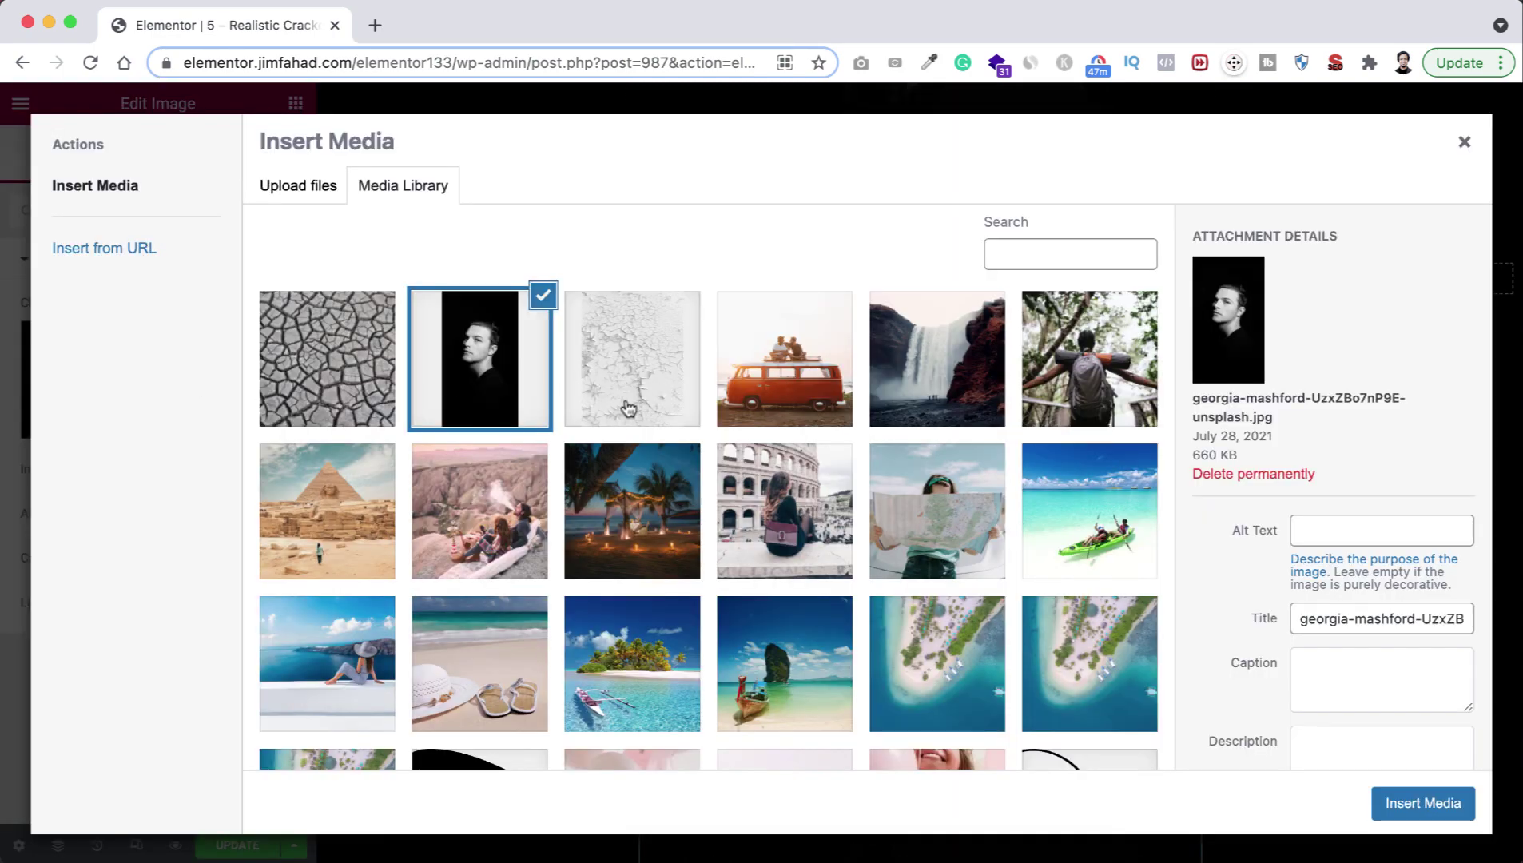
{"action": "left_click", "coordinate": [635, 388]}
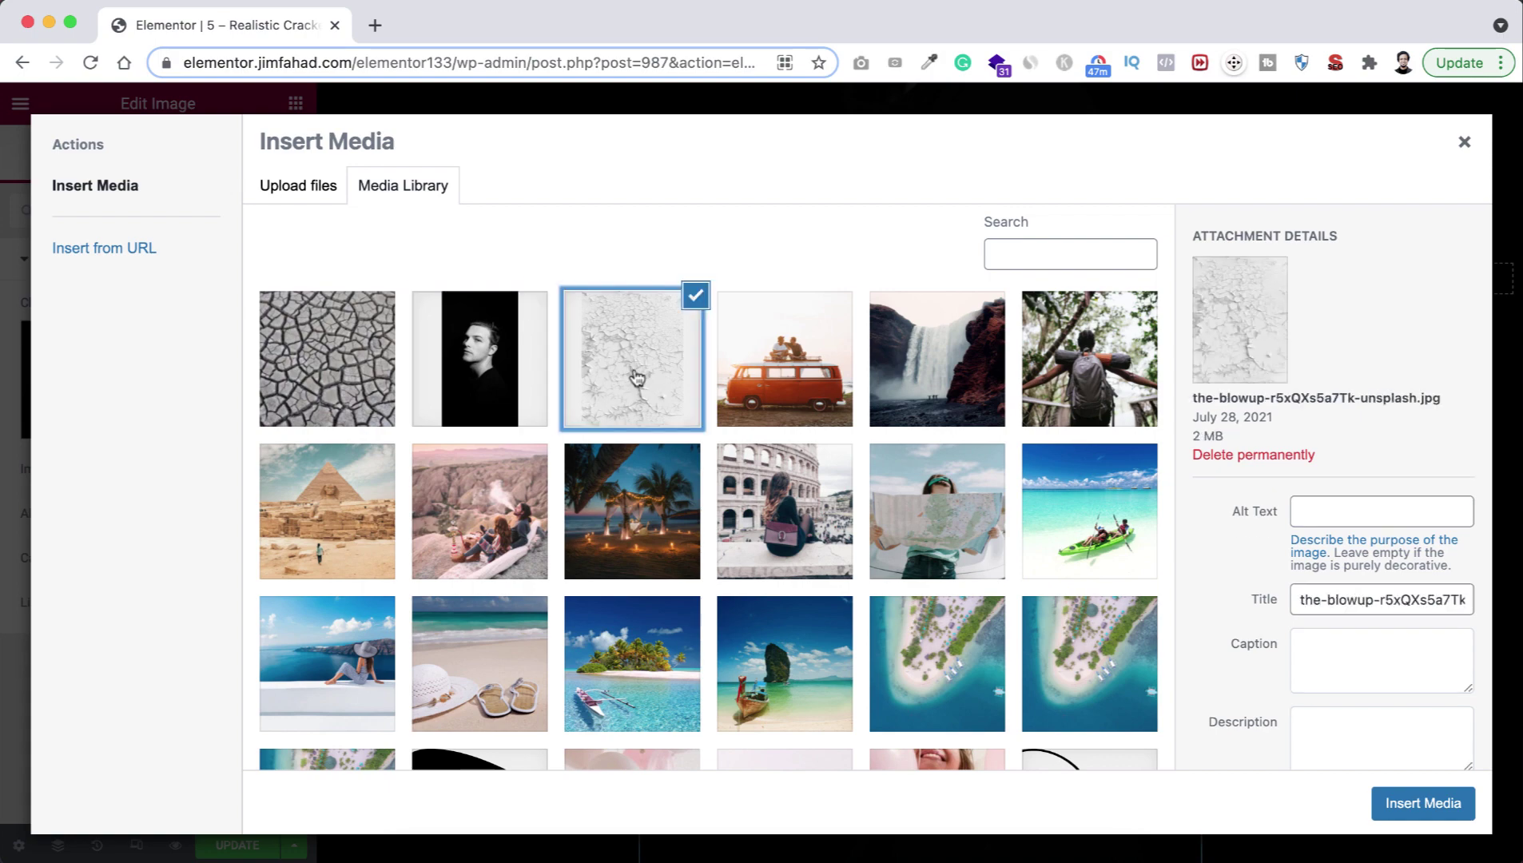
{"action": "left_click", "coordinate": [1396, 802]}
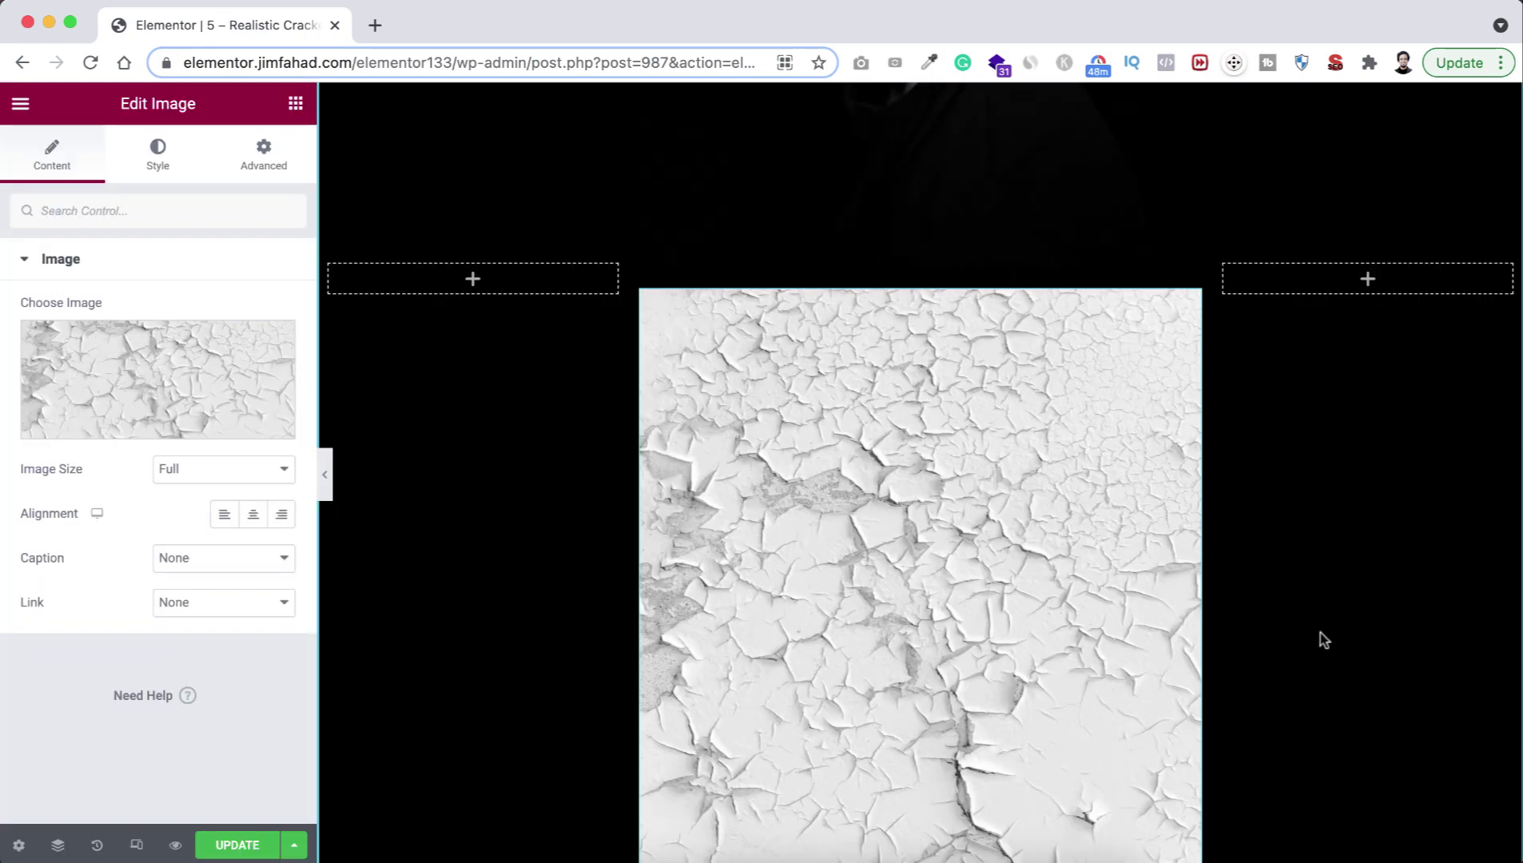
{"action": "scroll", "coordinate": [1302, 587], "scroll_direction": "up", "scroll_amount": 6}
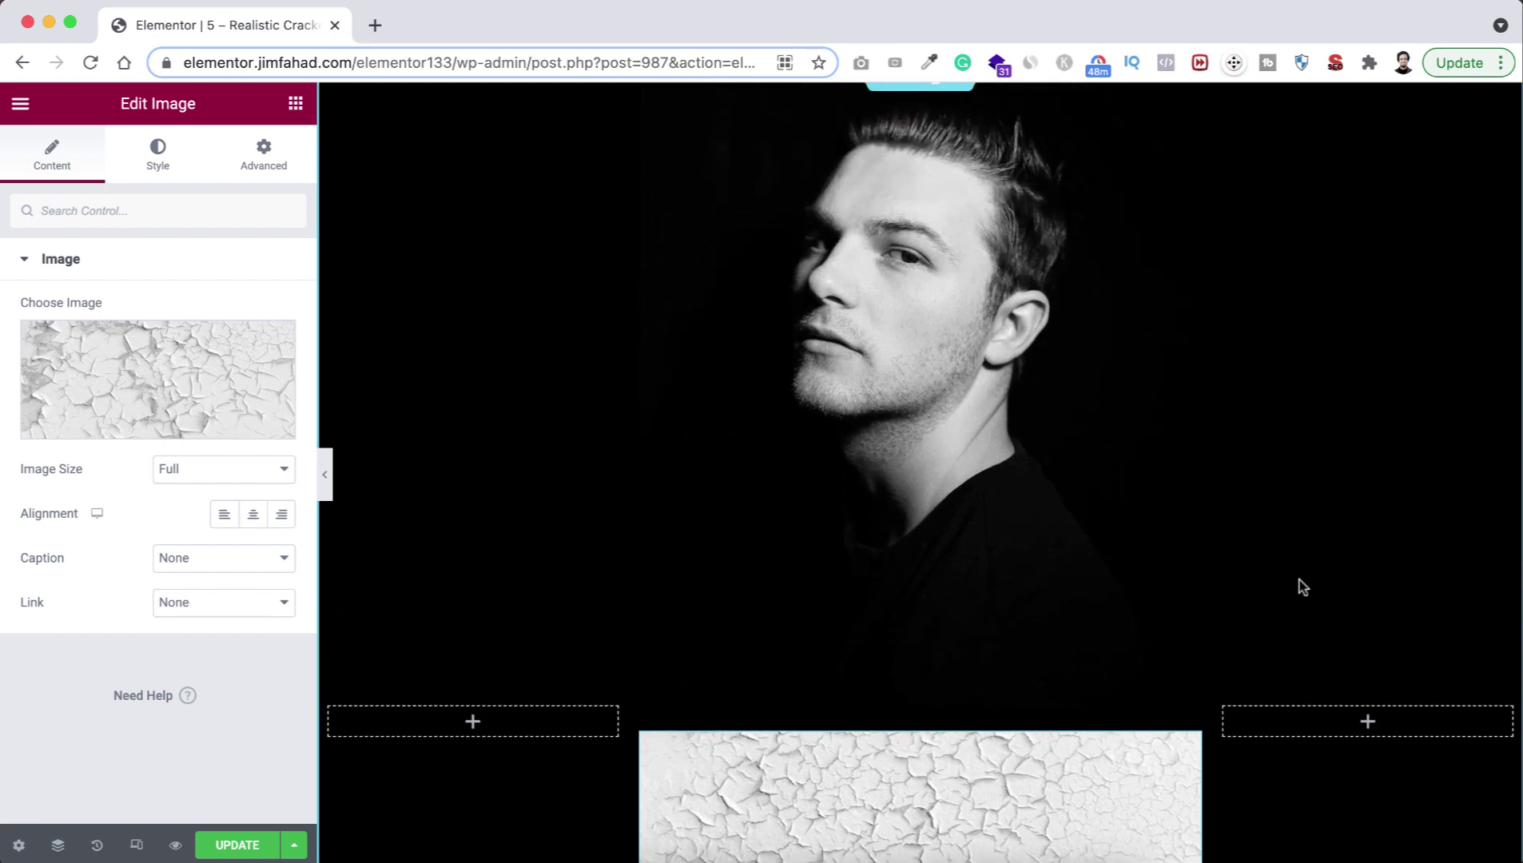
{"action": "scroll", "coordinate": [999, 538], "scroll_direction": "down", "scroll_amount": 6}
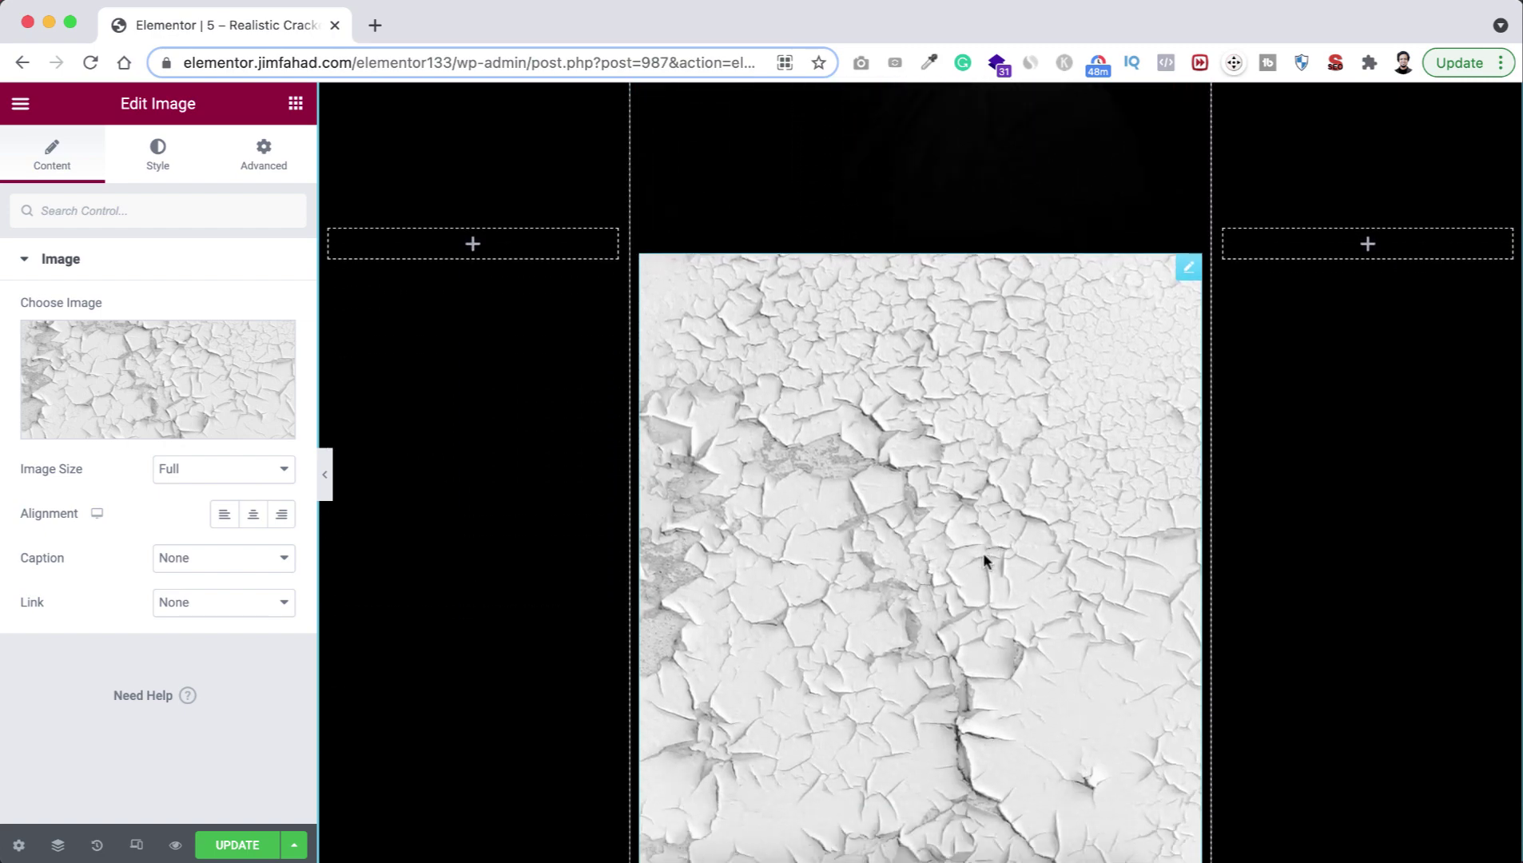
{"action": "scroll", "coordinate": [980, 549], "scroll_direction": "up", "scroll_amount": 5}
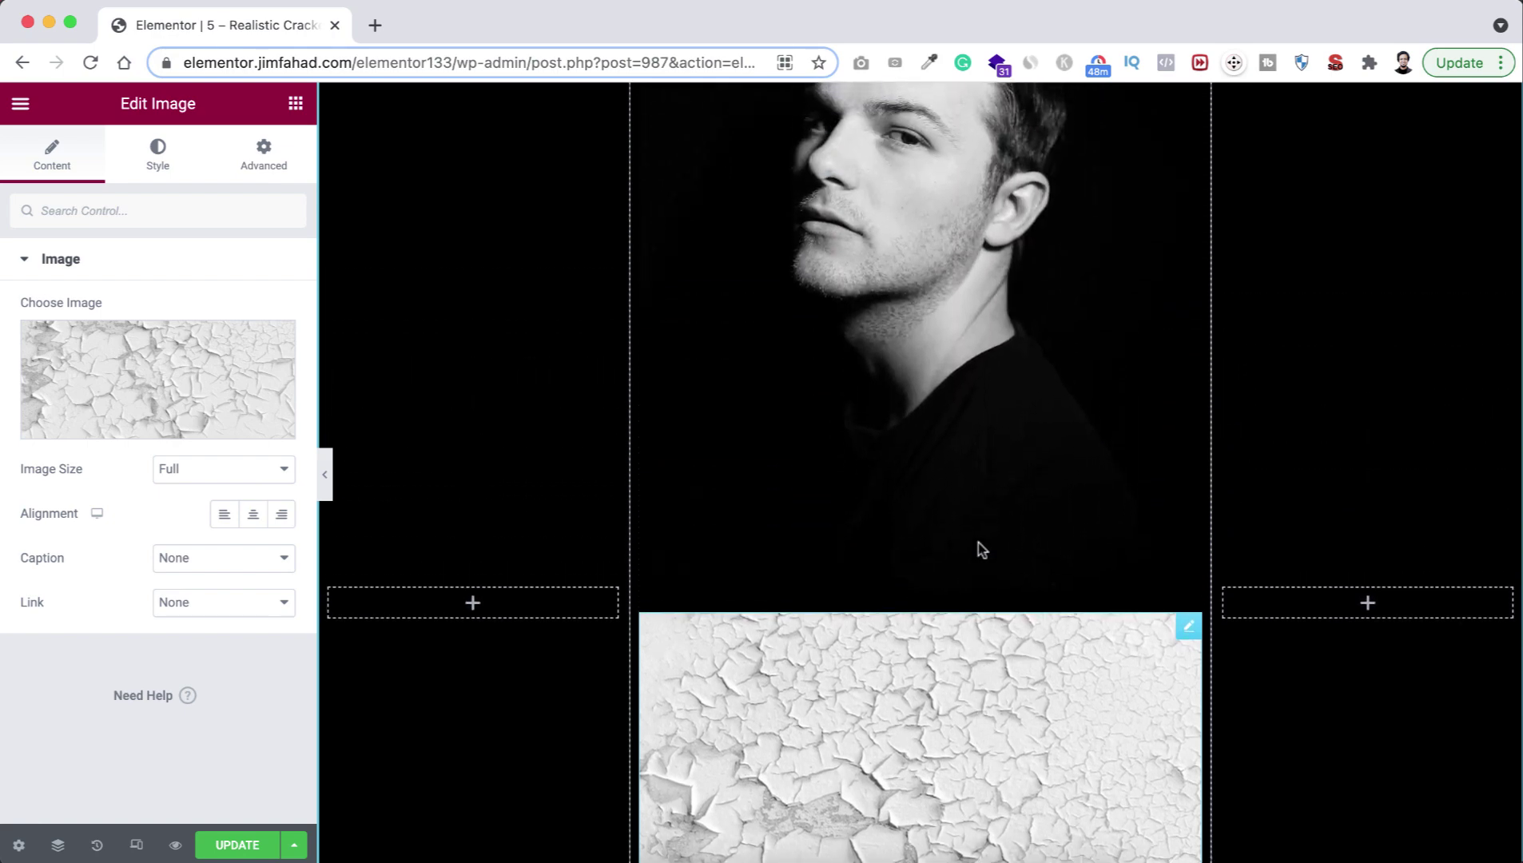
{"action": "scroll", "coordinate": [928, 400], "scroll_direction": "up", "scroll_amount": 1}
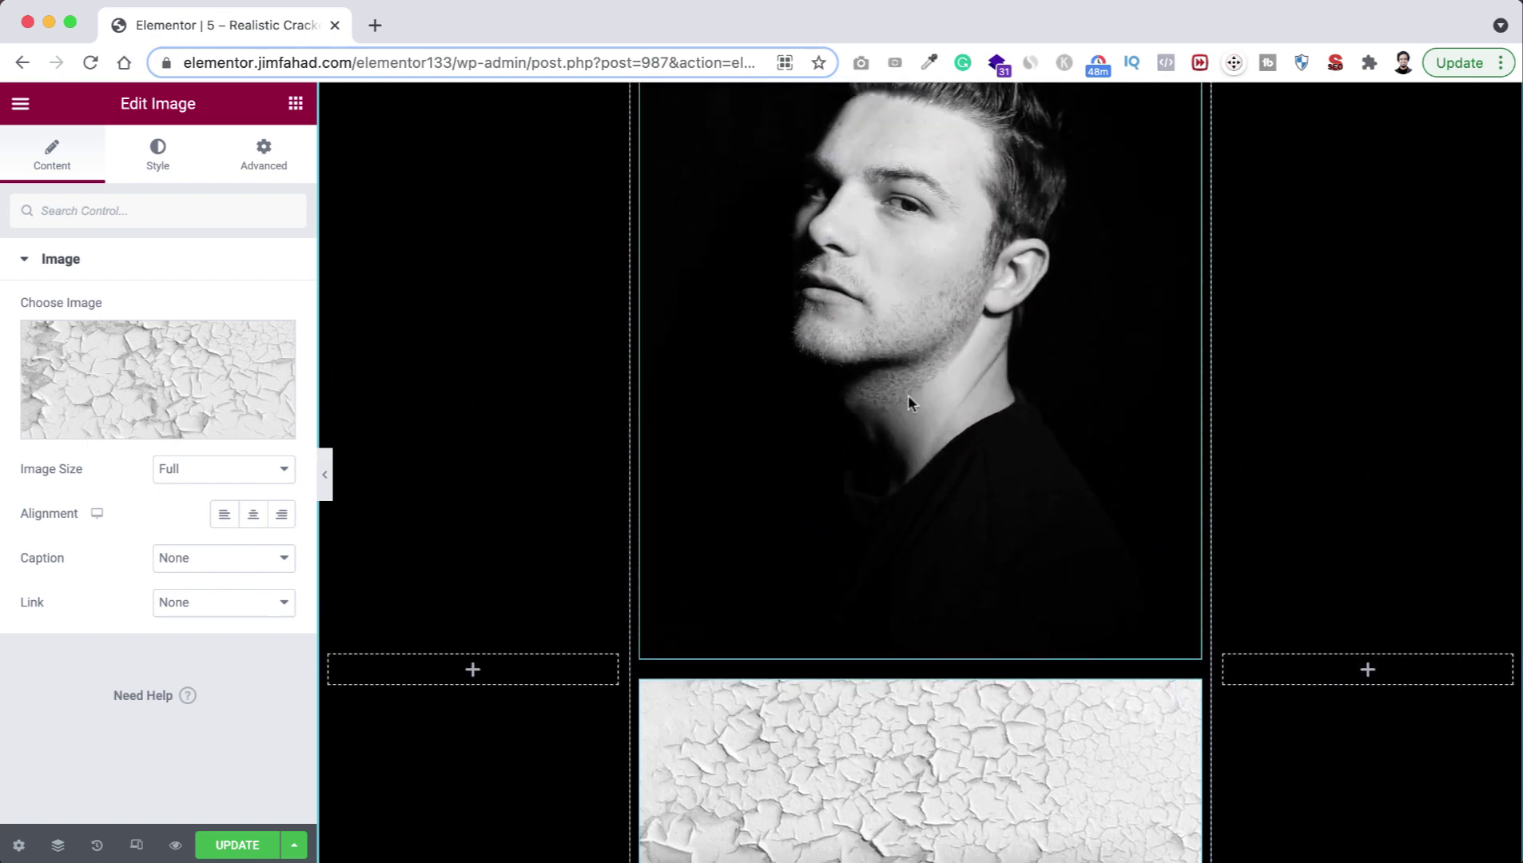
{"action": "scroll", "coordinate": [937, 449], "scroll_direction": "down", "scroll_amount": 5}
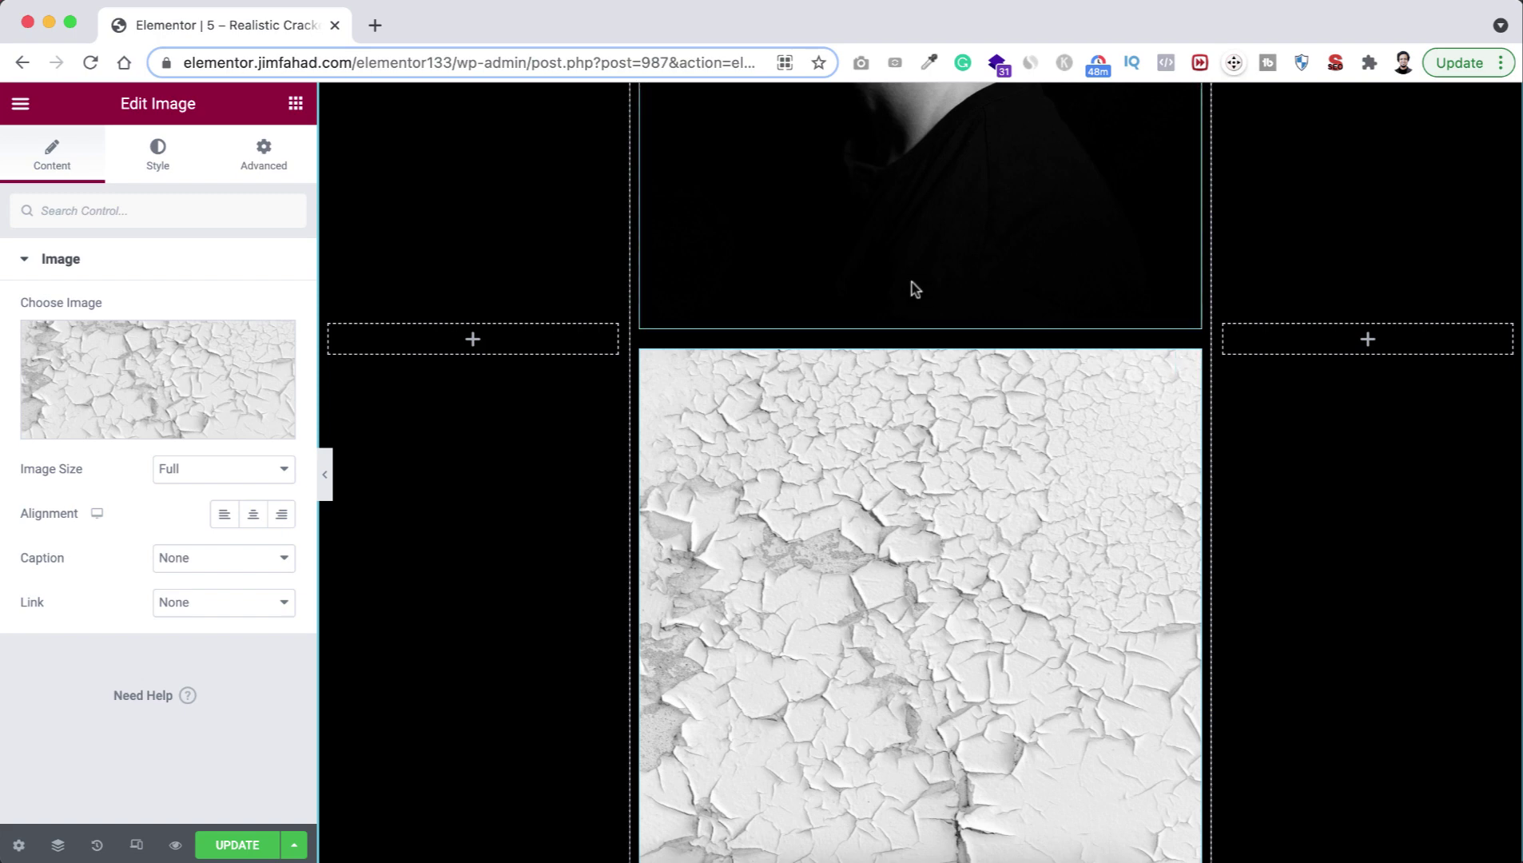
Set the texture image's Advanced > Positioning type to Absolute.
{"action": "left_click", "coordinate": [158, 157]}
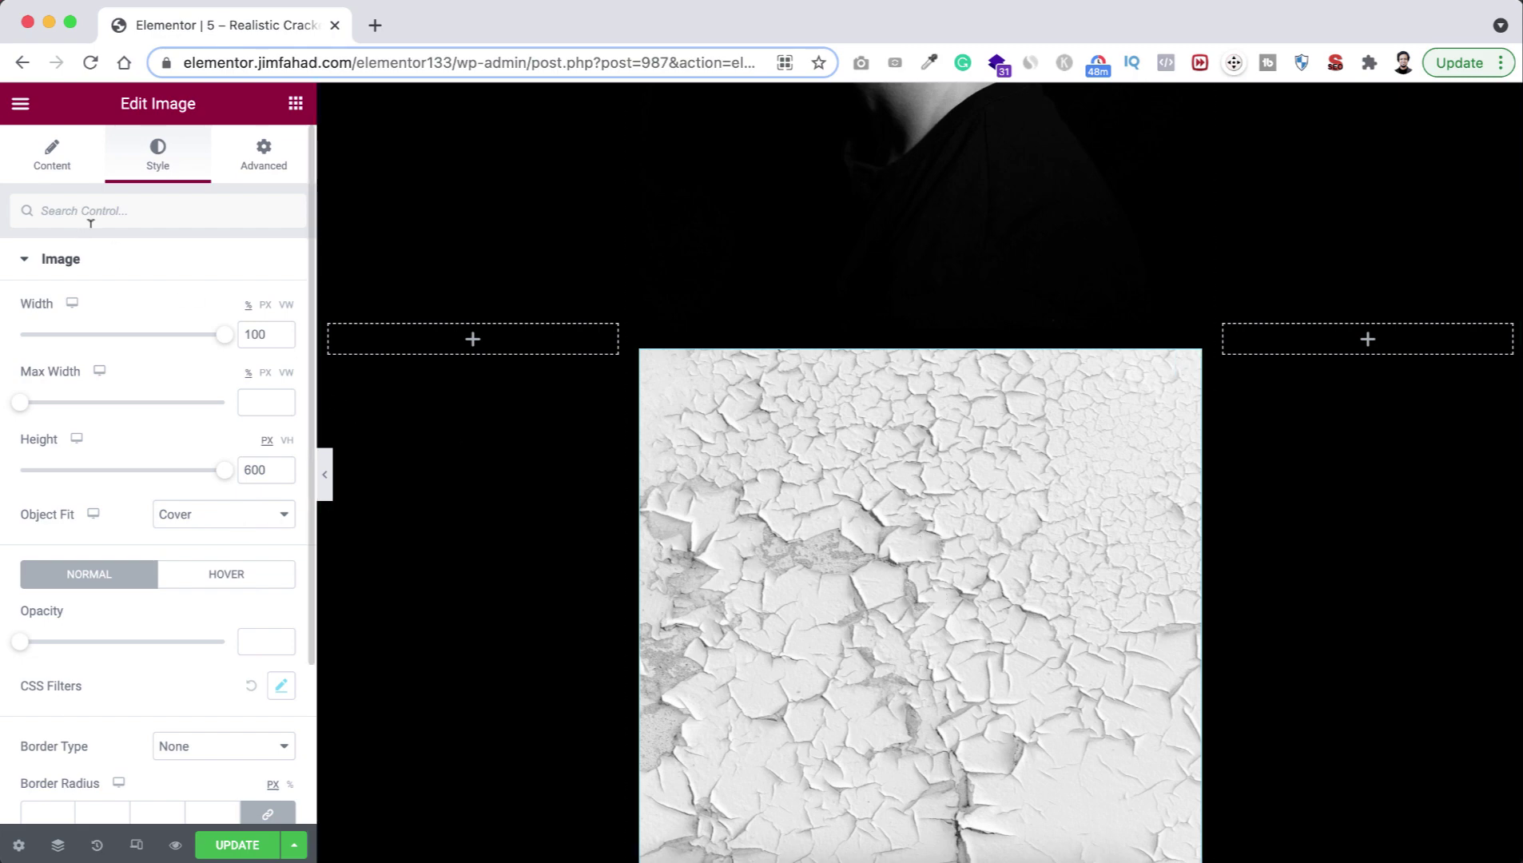
{"action": "left_click", "coordinate": [267, 157]}
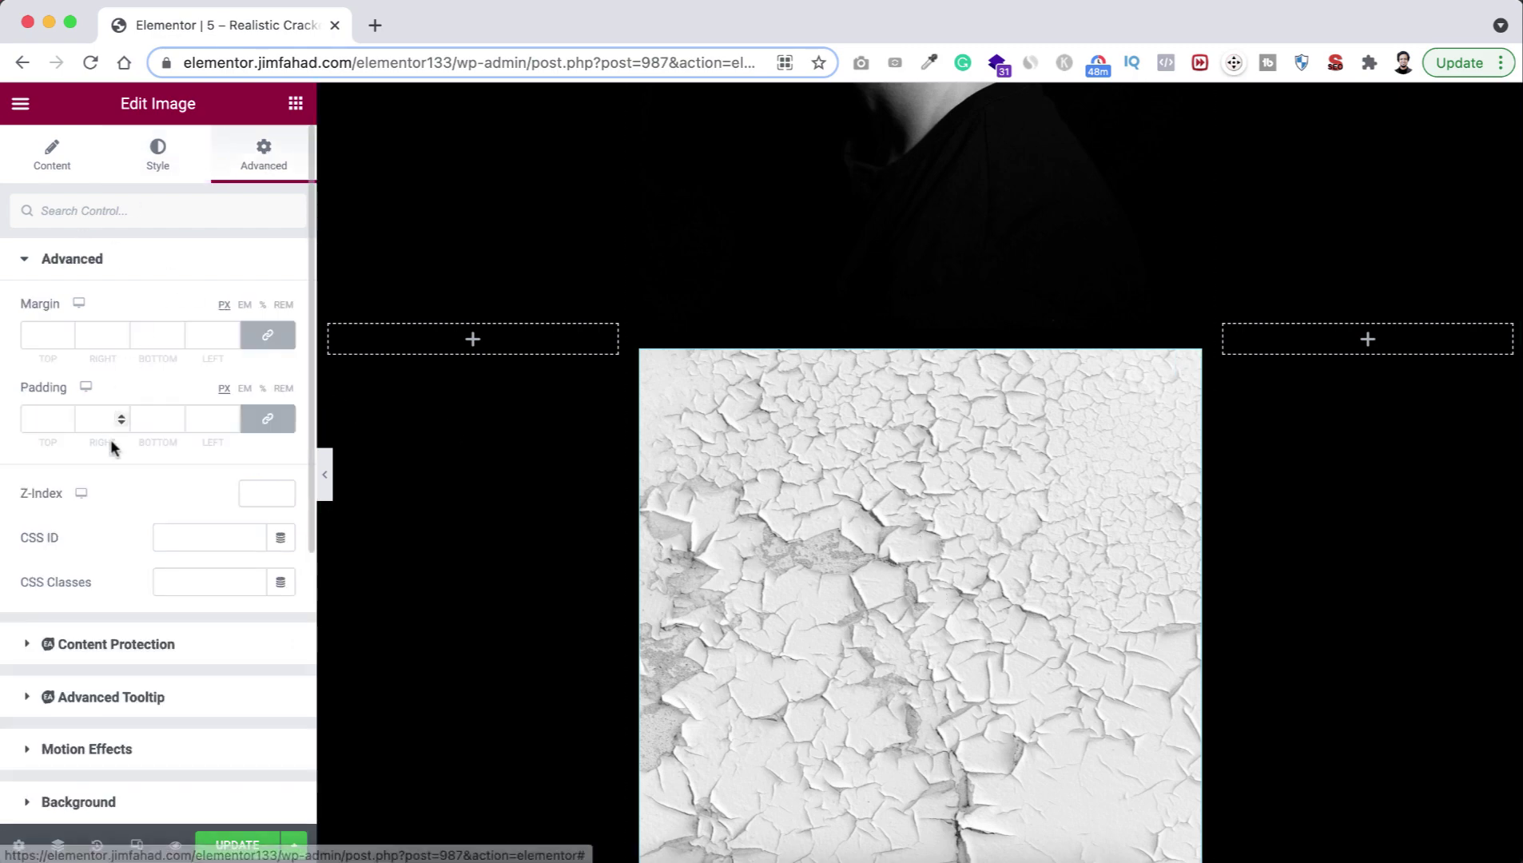
{"action": "scroll", "coordinate": [112, 443], "scroll_direction": "down", "scroll_amount": 5}
{"action": "left_click", "coordinate": [94, 631]}
{"action": "left_click", "coordinate": [205, 624]}
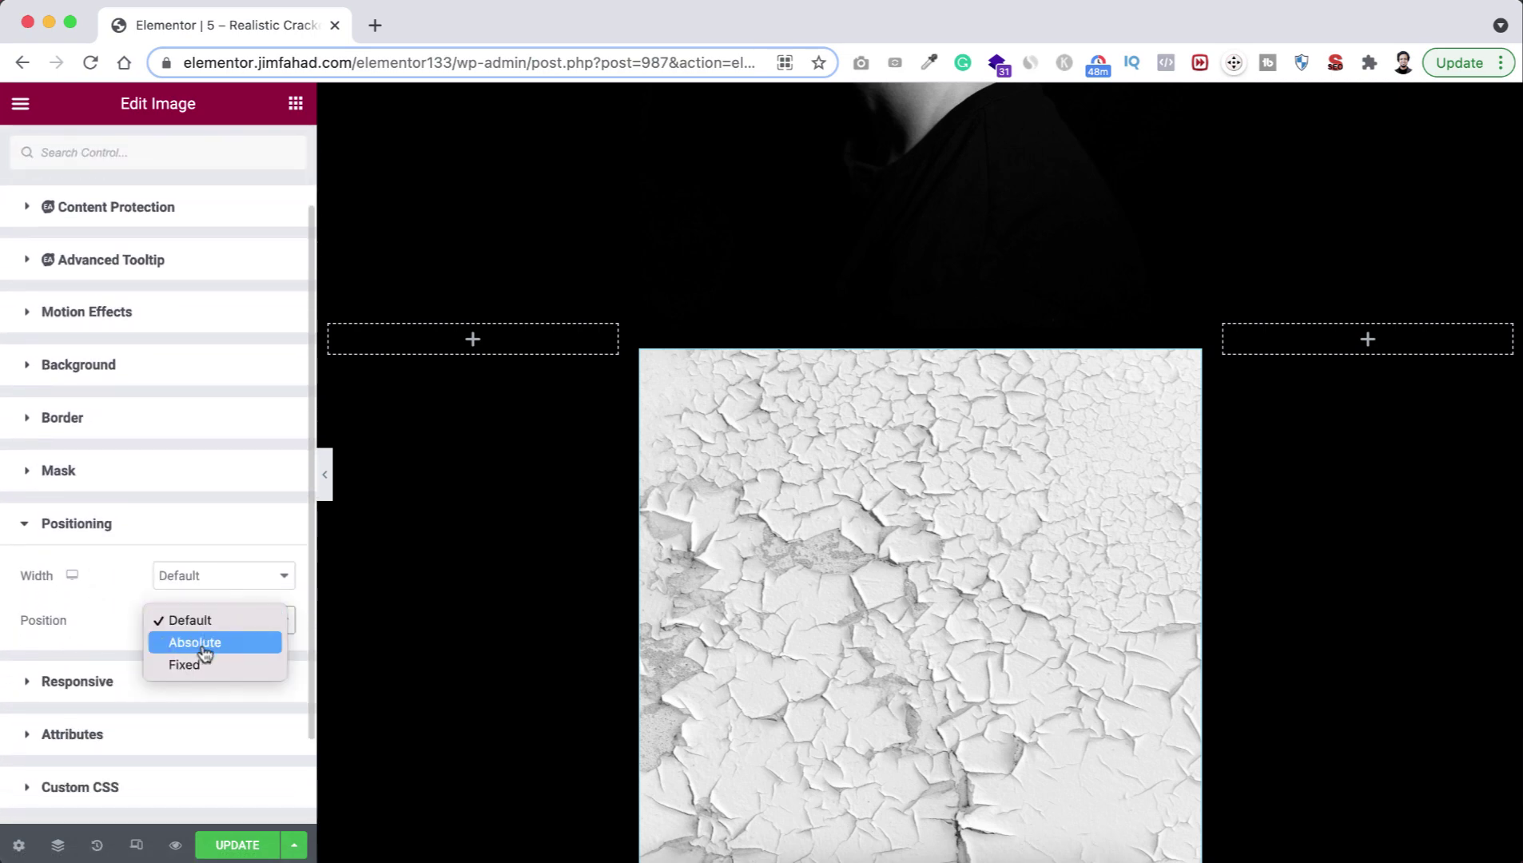
{"action": "left_click", "coordinate": [204, 649]}
{"action": "scroll", "coordinate": [701, 430], "scroll_direction": "up", "scroll_amount": 3}
{"action": "scroll", "coordinate": [735, 411], "scroll_direction": "up", "scroll_amount": 2}
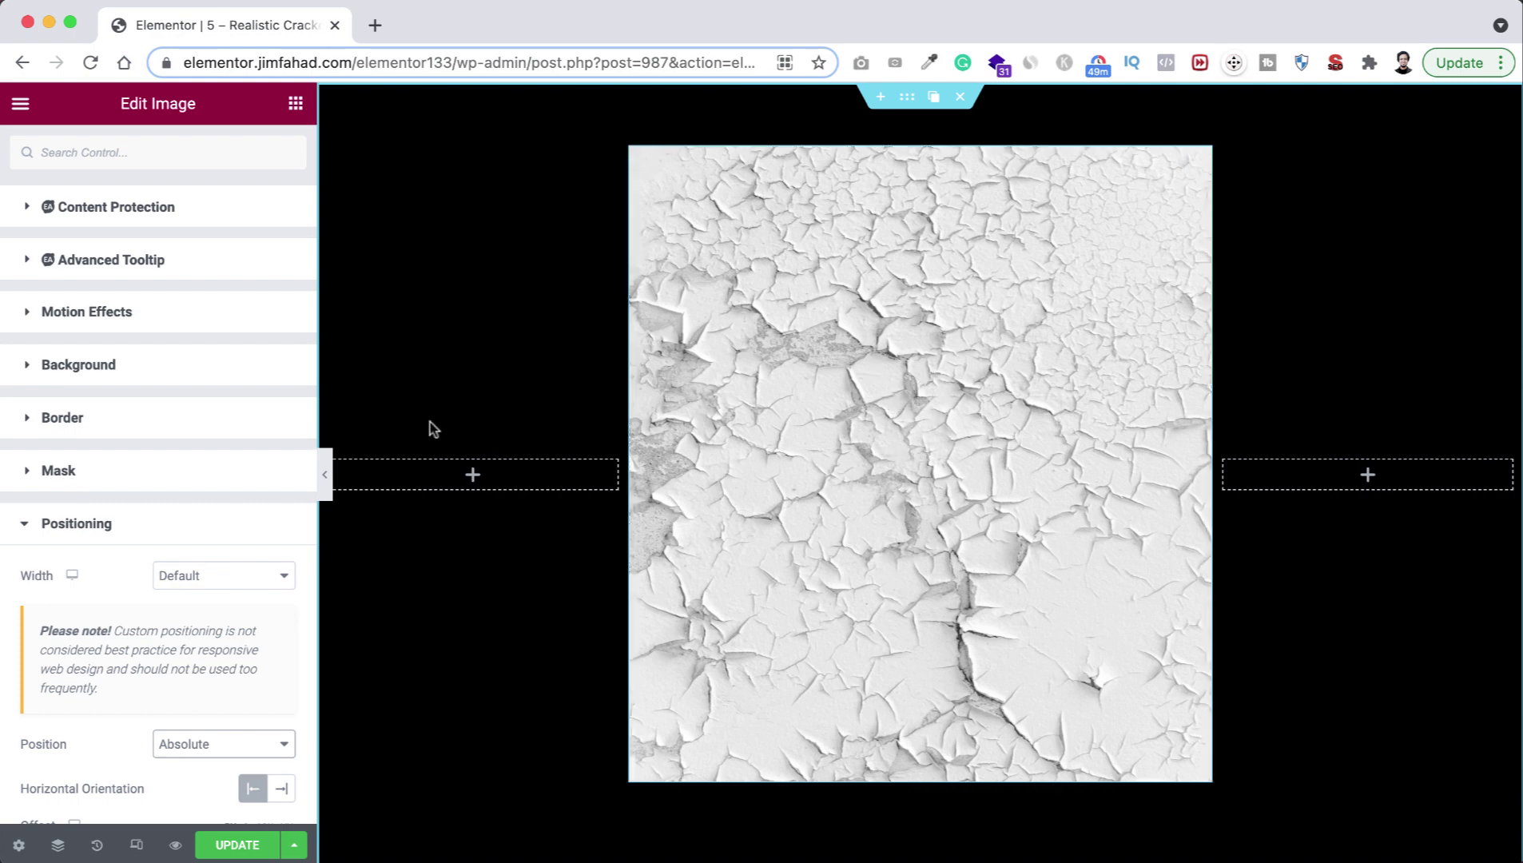
{"action": "scroll", "coordinate": [252, 331], "scroll_direction": "up", "scroll_amount": 3}
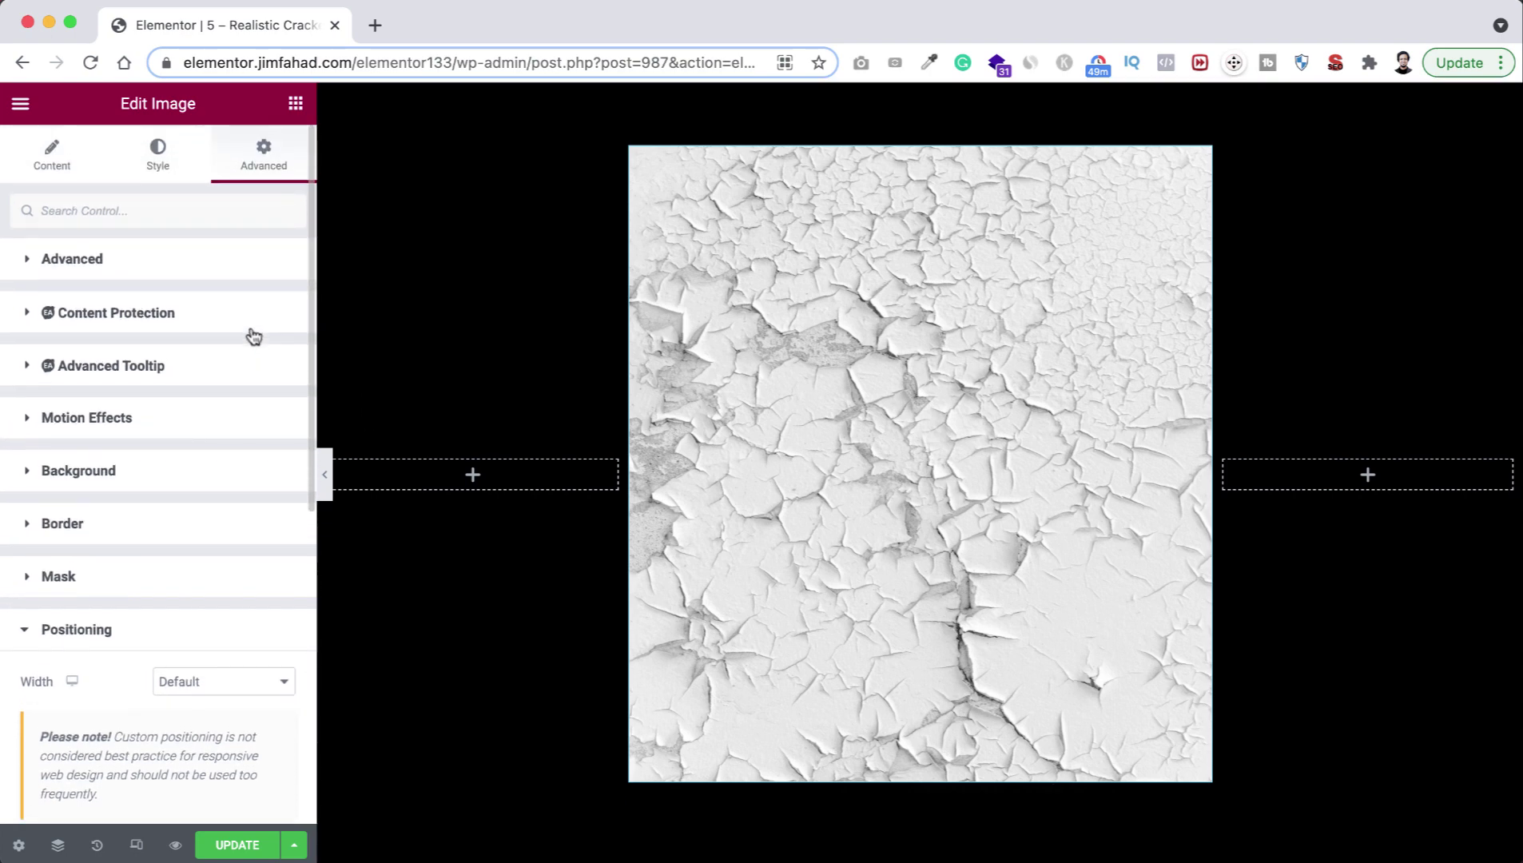
{"action": "scroll", "coordinate": [231, 383], "scroll_direction": "down", "scroll_amount": 5}
{"action": "scroll", "coordinate": [230, 379], "scroll_direction": "down", "scroll_amount": 2}
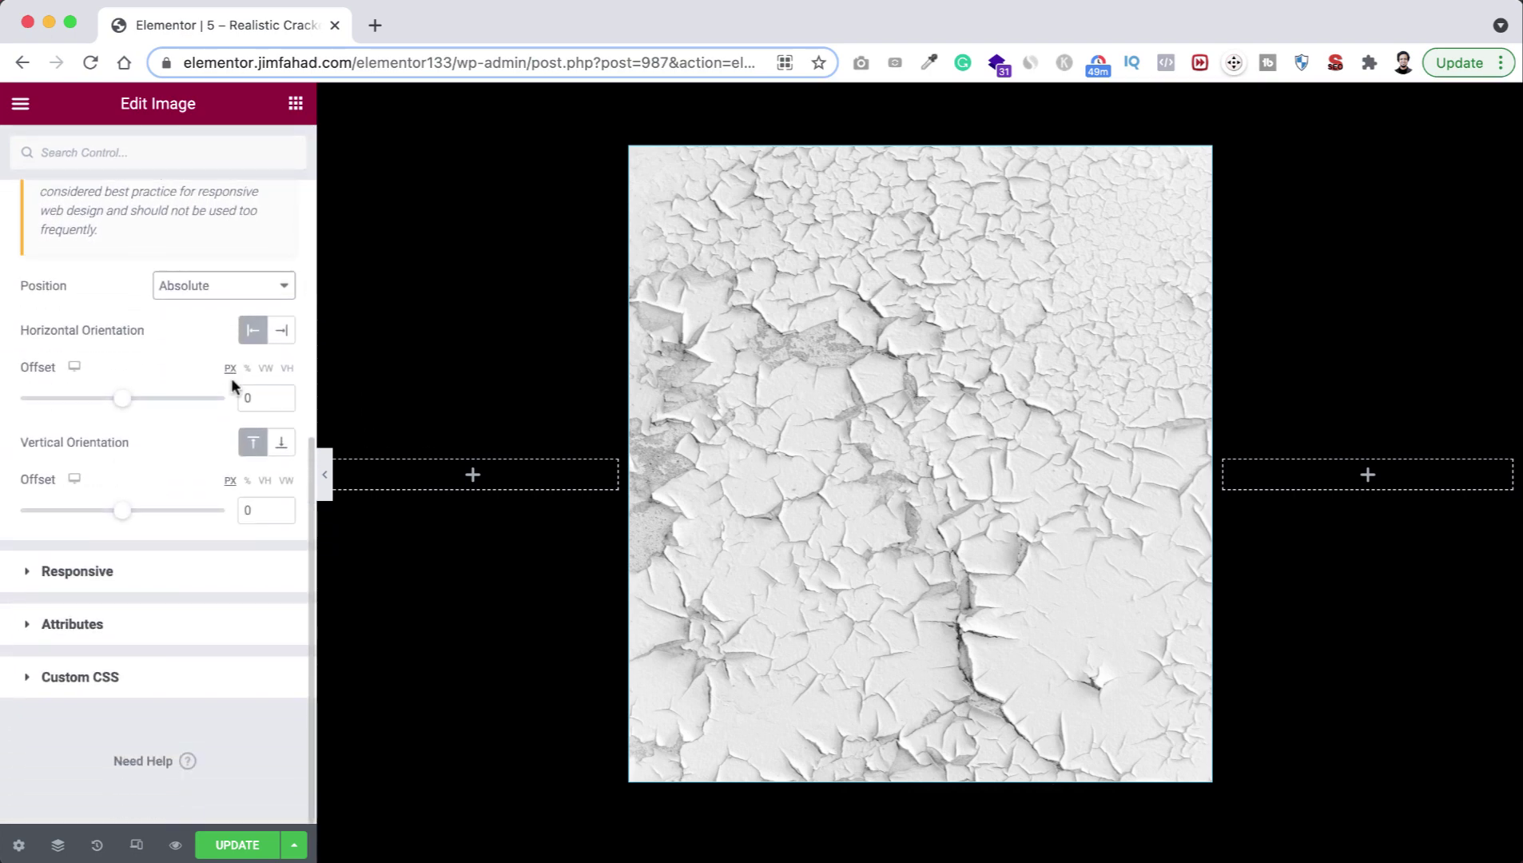
Add custom CSS selector{ mix-blend-mode: multiply; } to the texture image.
{"action": "left_click", "coordinate": [141, 678]}
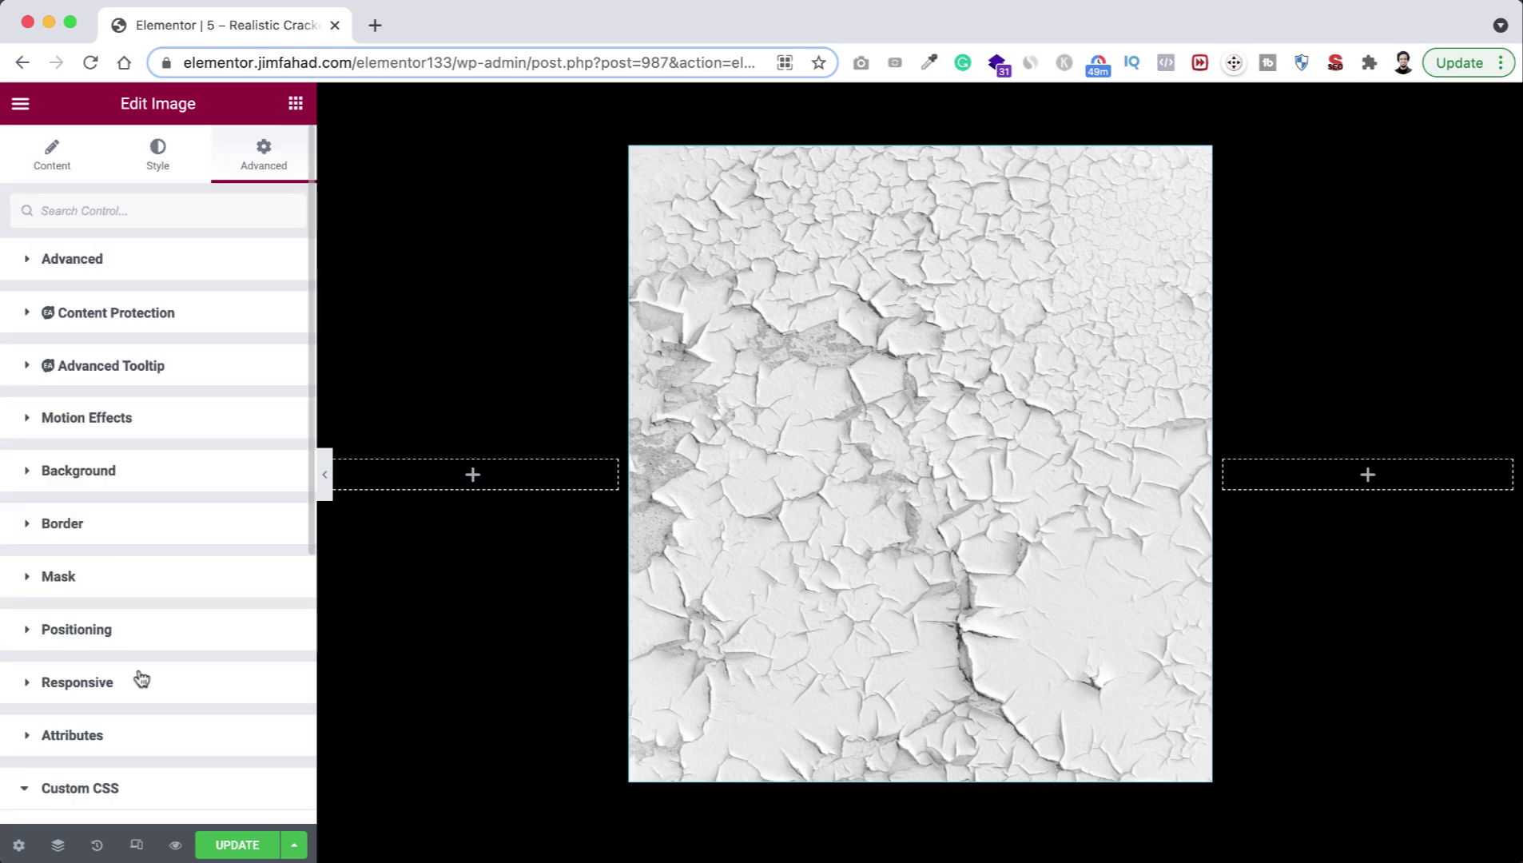
{"action": "scroll", "coordinate": [139, 679], "scroll_direction": "down", "scroll_amount": 5}
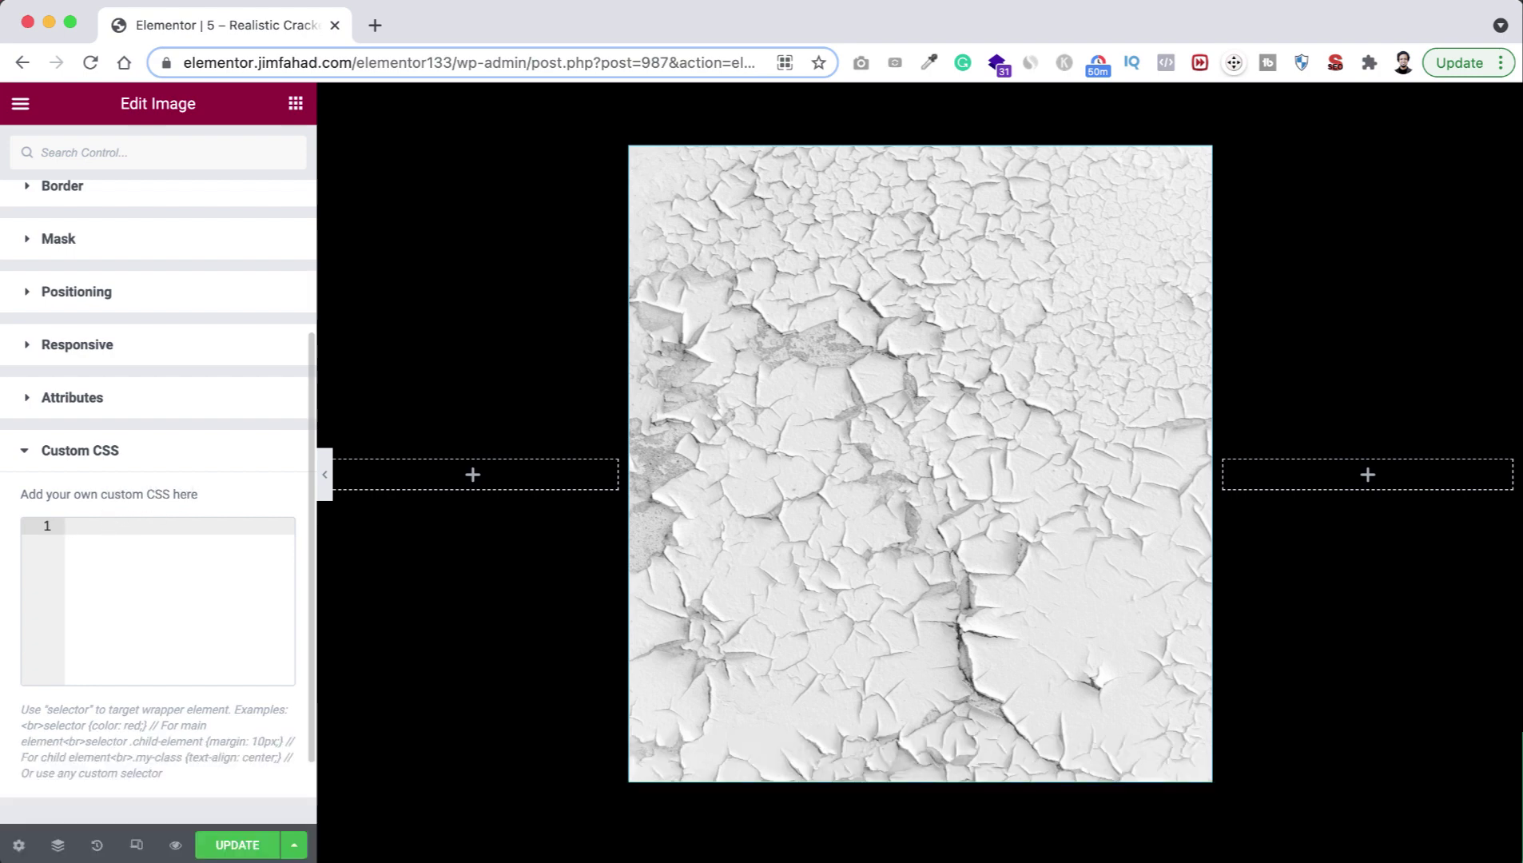
{"action": "type", "text": "selector"}
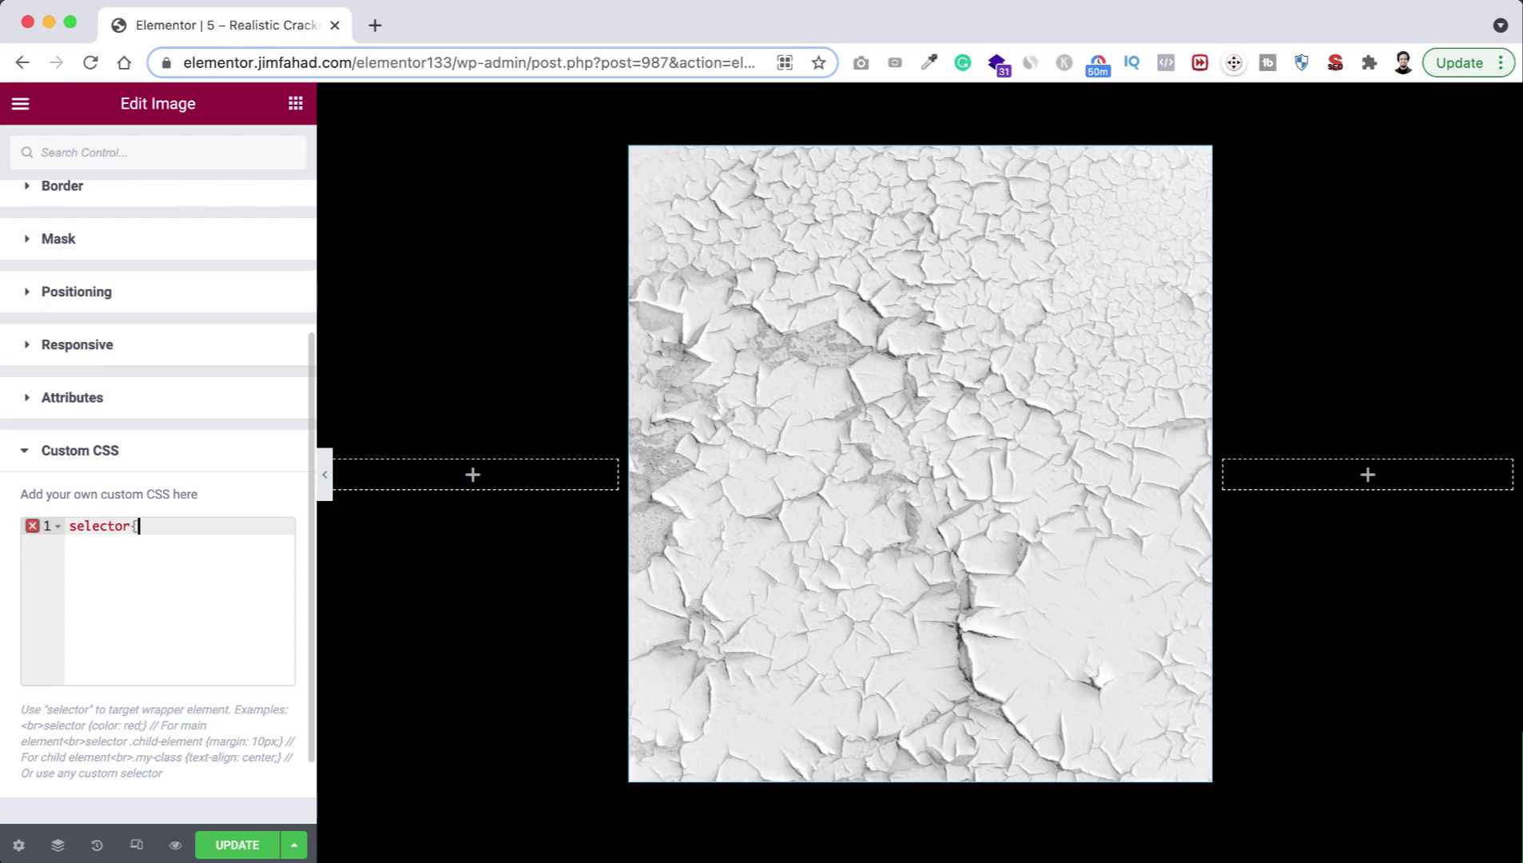
{"action": "type", "text": "{"}
{"action": "key", "text": "Return"}
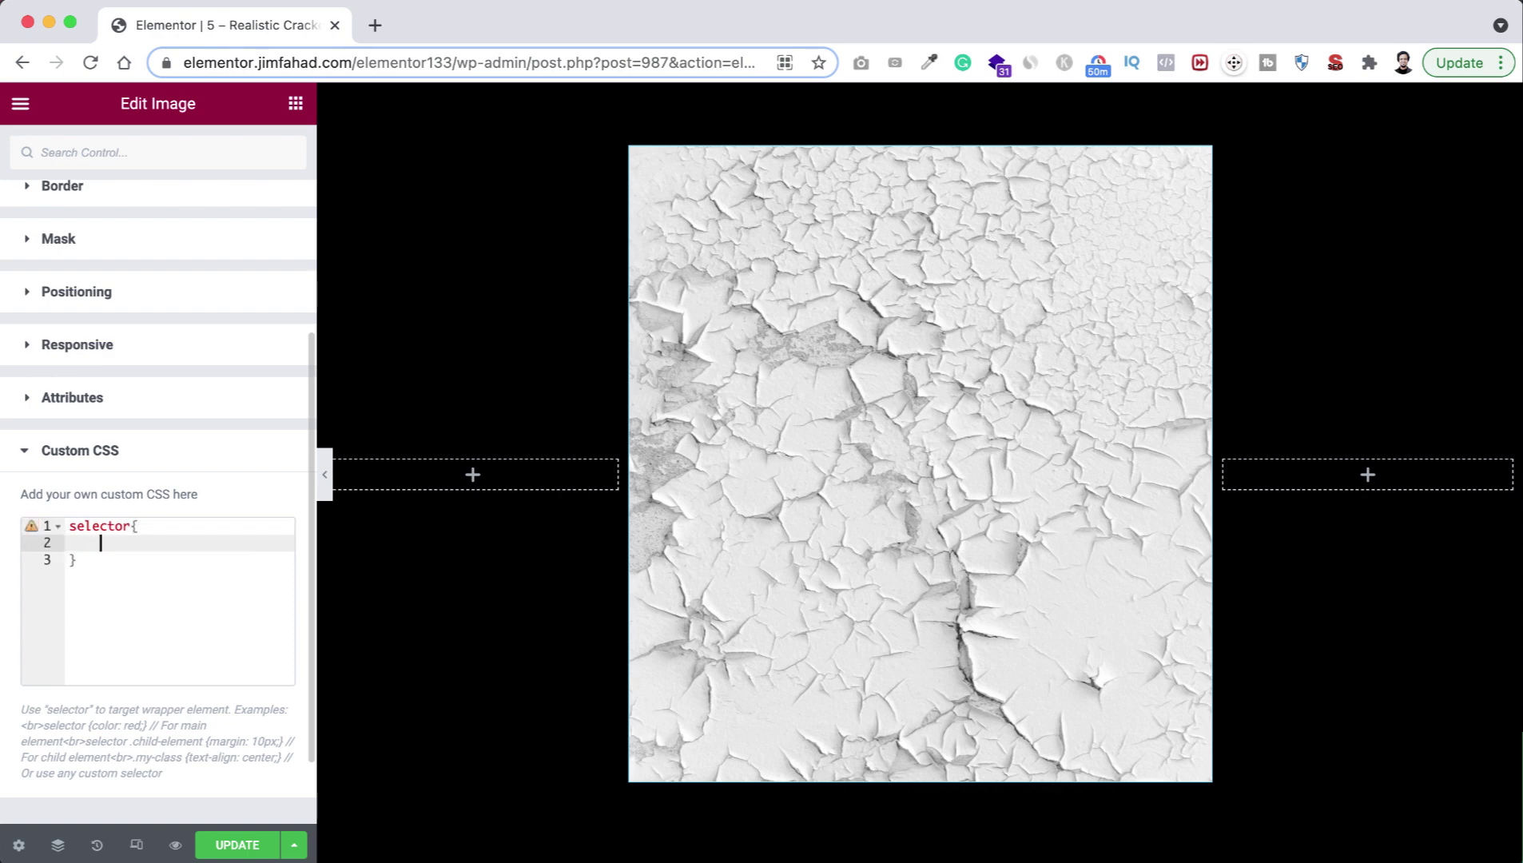
{"action": "type", "text": "mix-"}
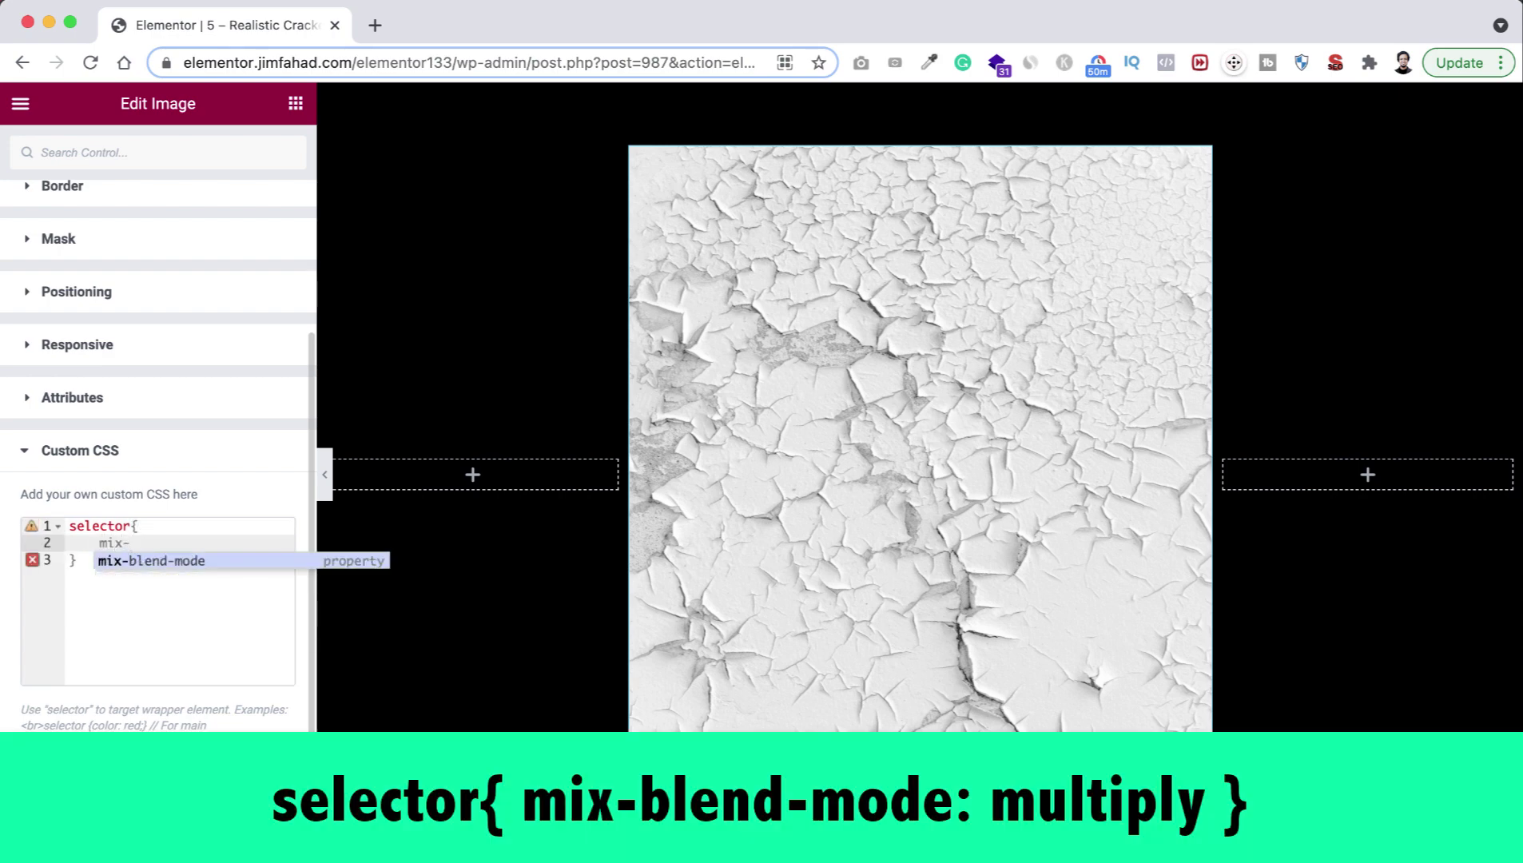
{"action": "key", "text": "Return"}
{"action": "type", "text": "mul"}
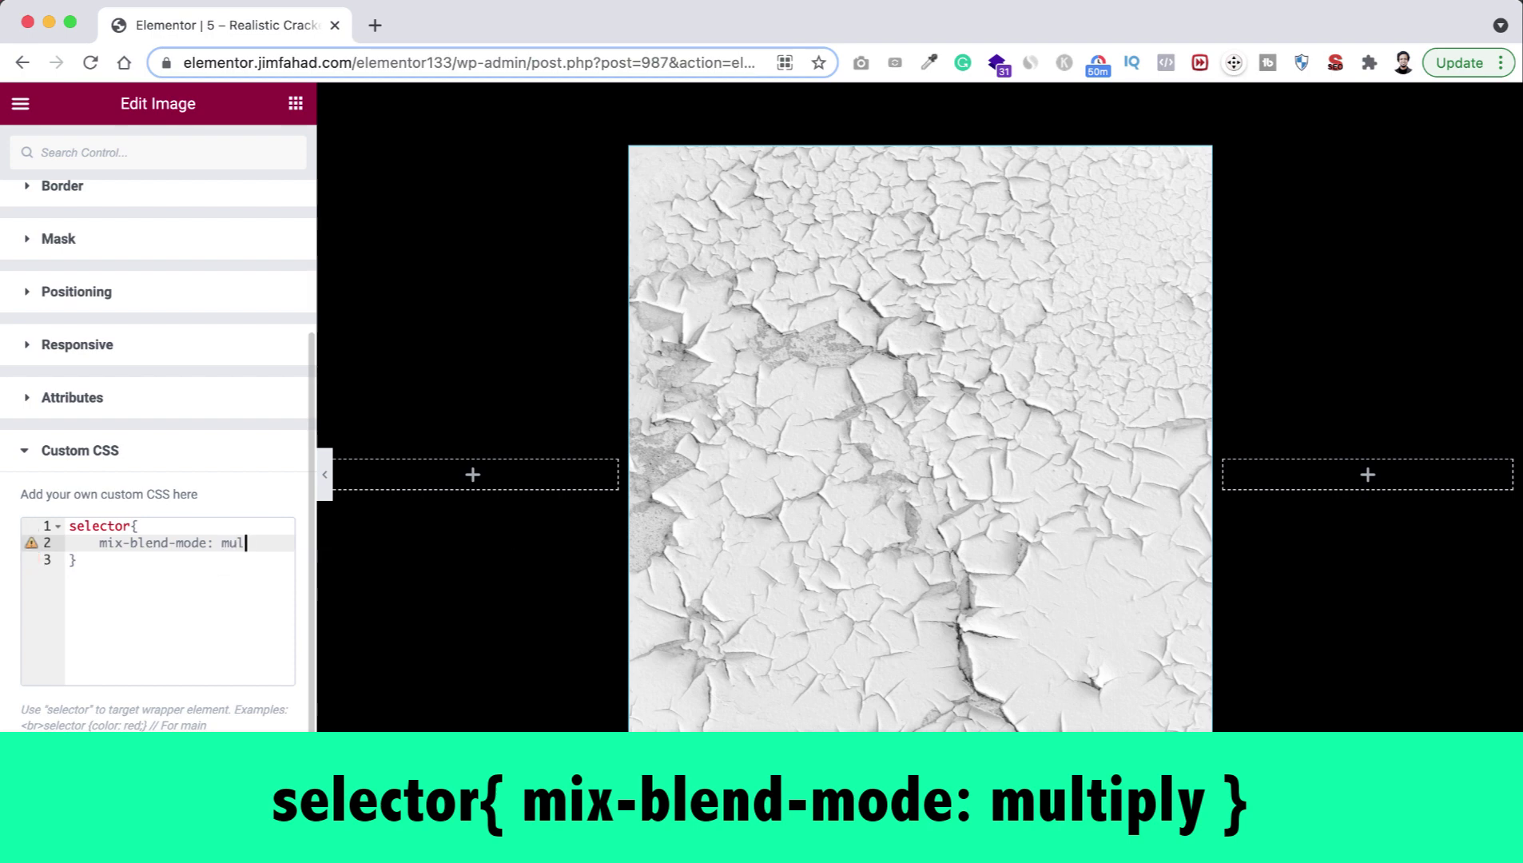
{"action": "type", "text": "tiply;"}
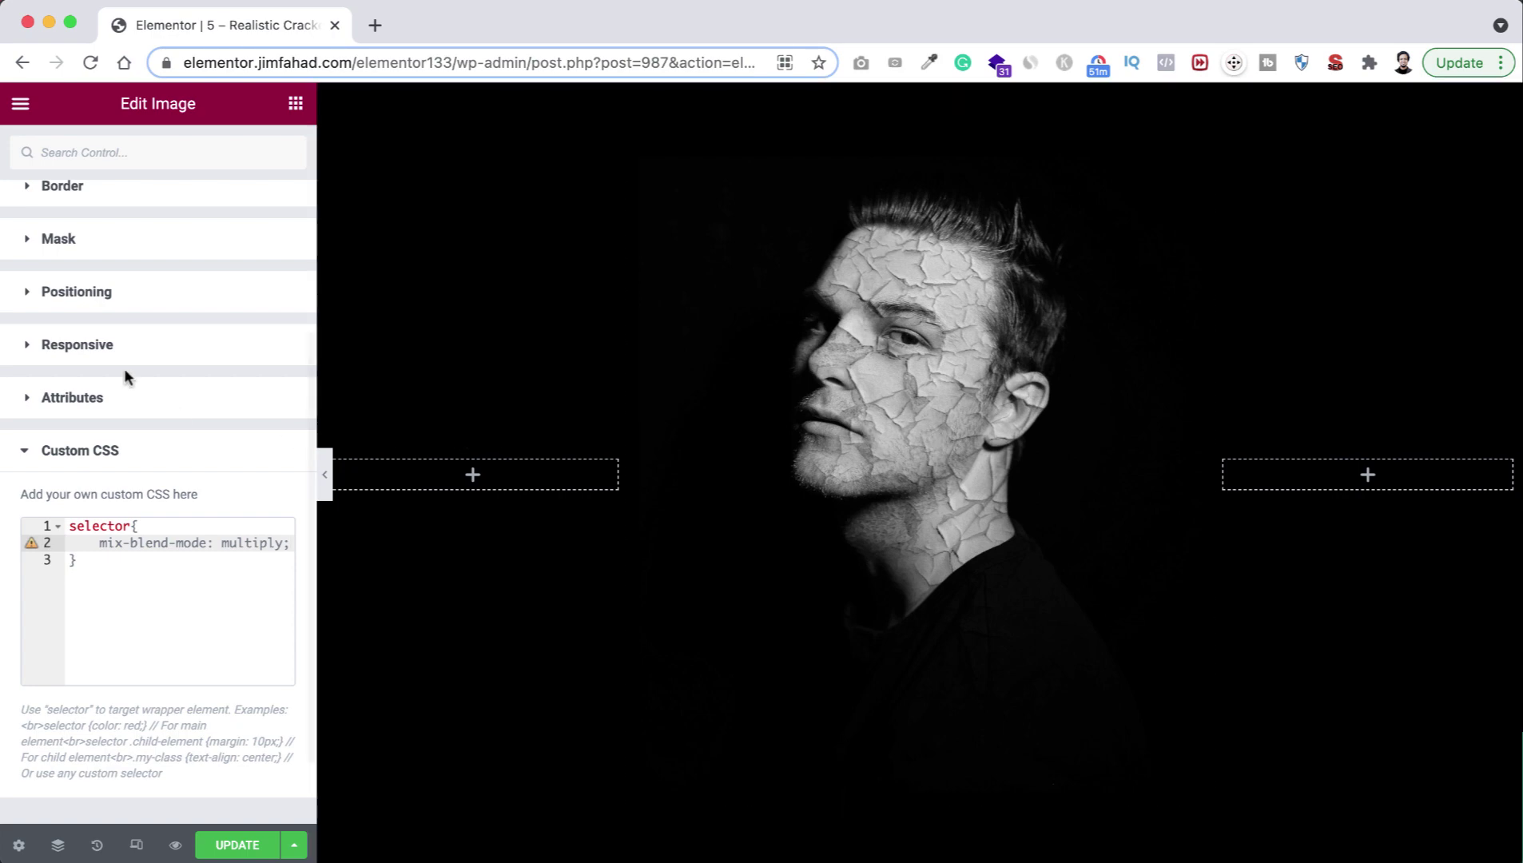
{"action": "scroll", "coordinate": [141, 322], "scroll_direction": "up", "scroll_amount": 5}
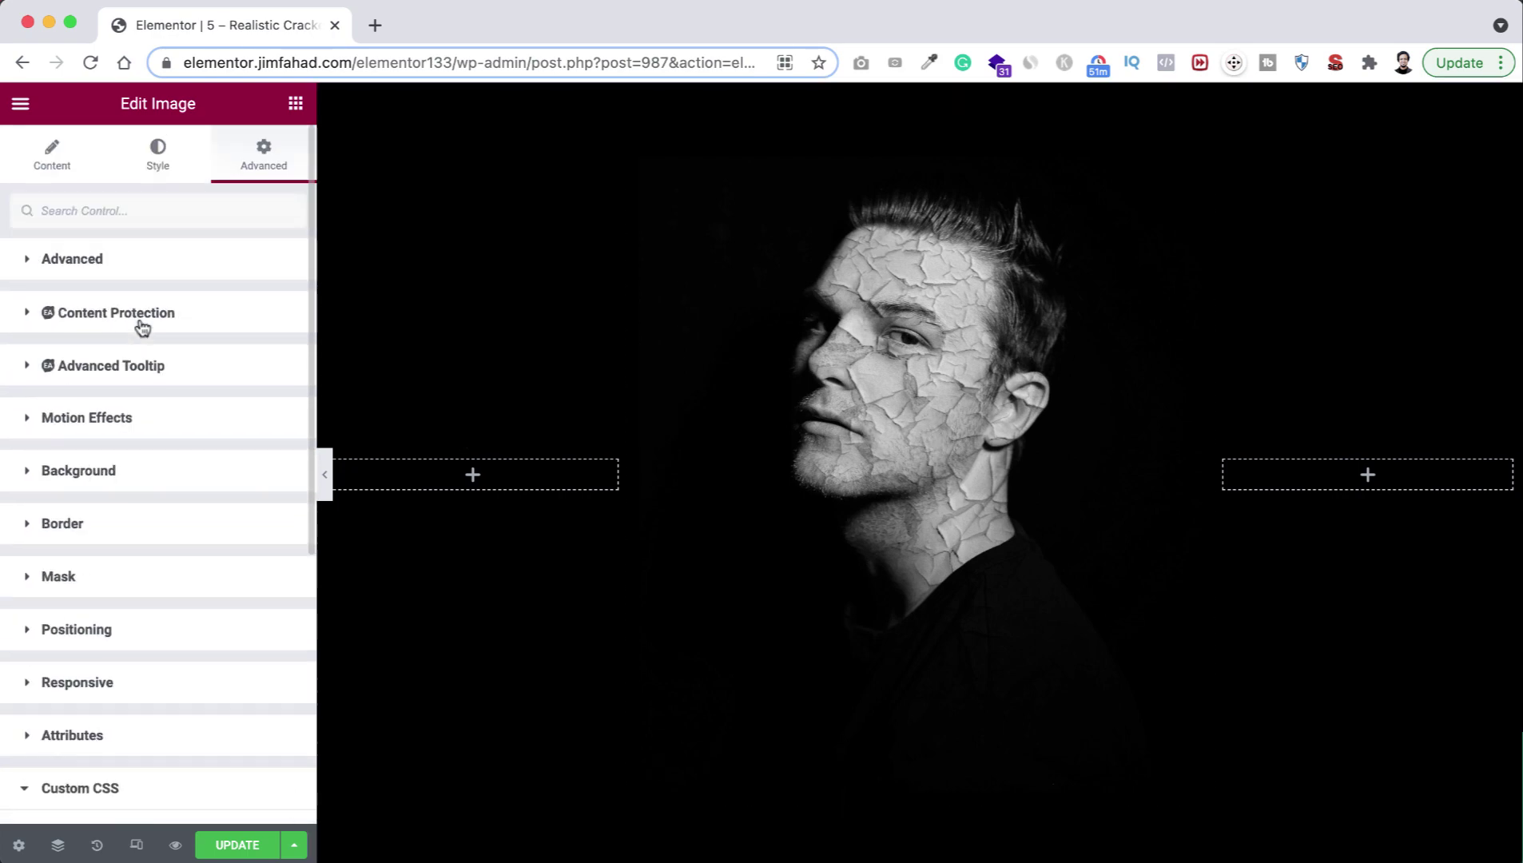
{"action": "left_click", "coordinate": [159, 157]}
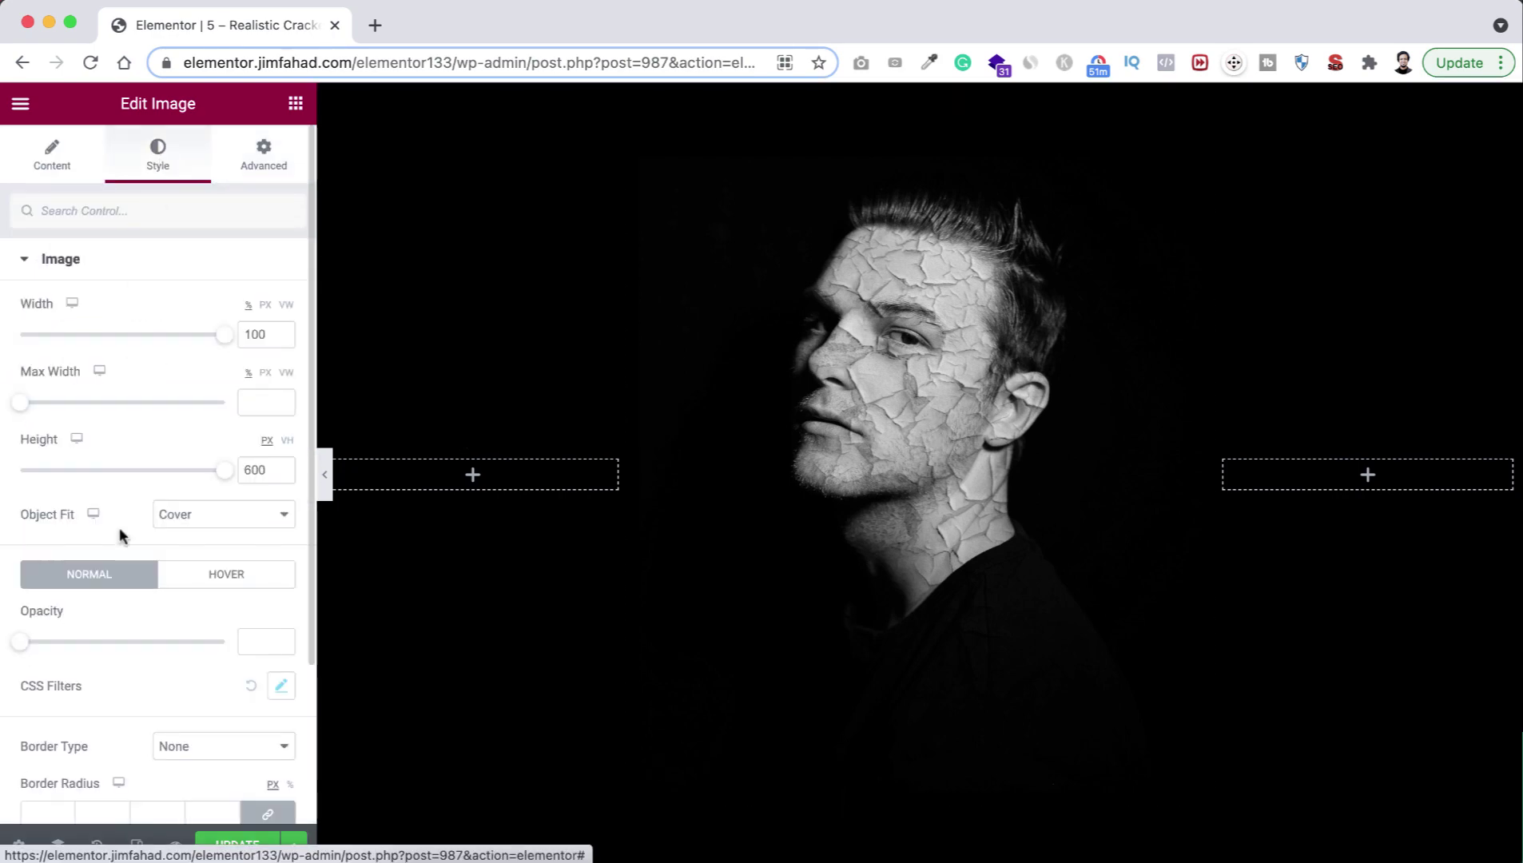
{"action": "scroll", "coordinate": [124, 570], "scroll_direction": "down", "scroll_amount": 2}
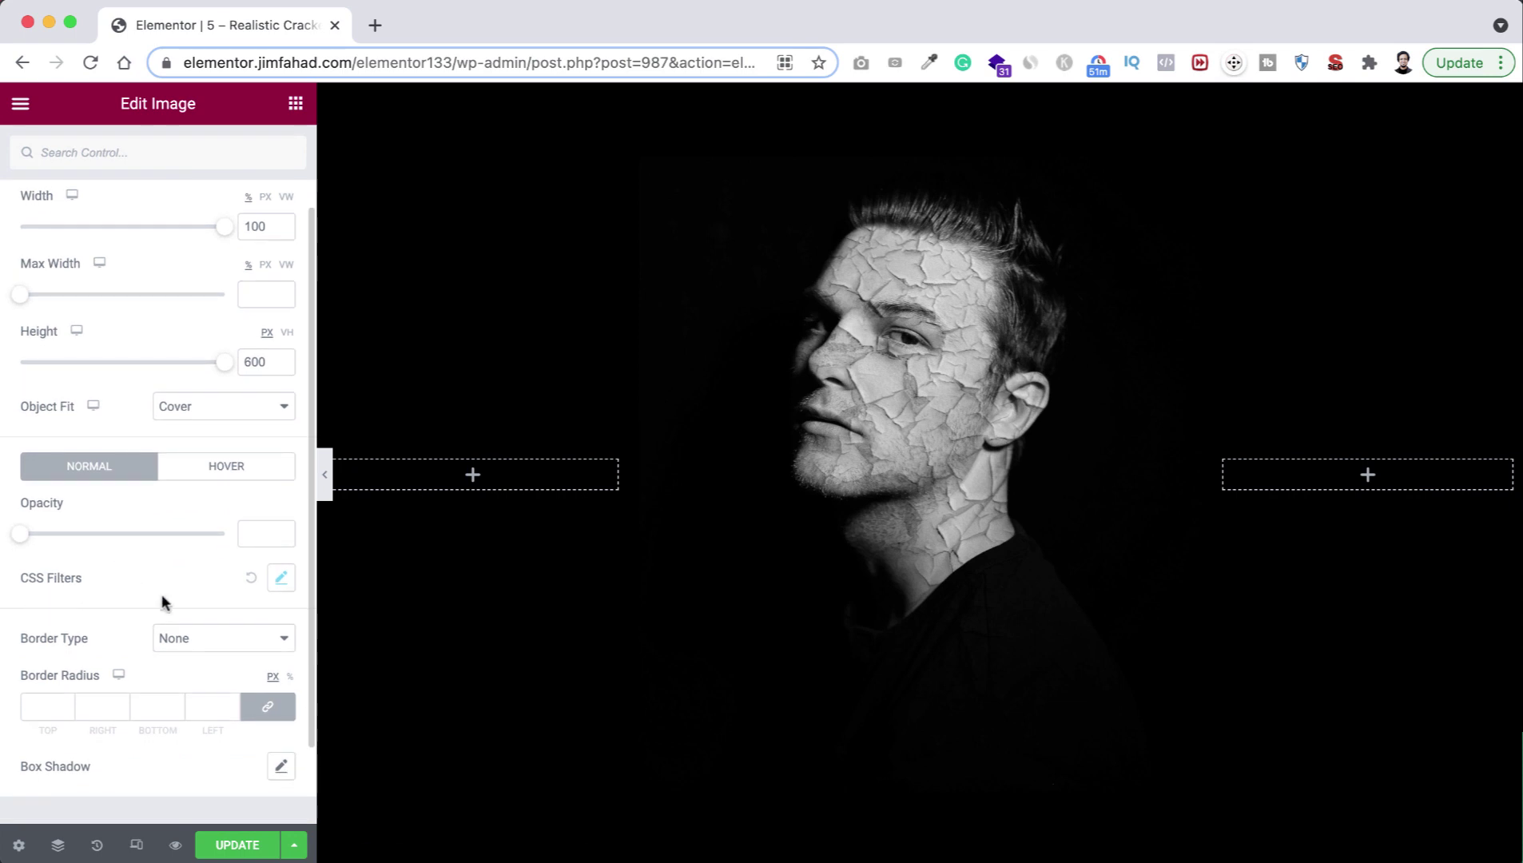
{"action": "left_click", "coordinate": [281, 579]}
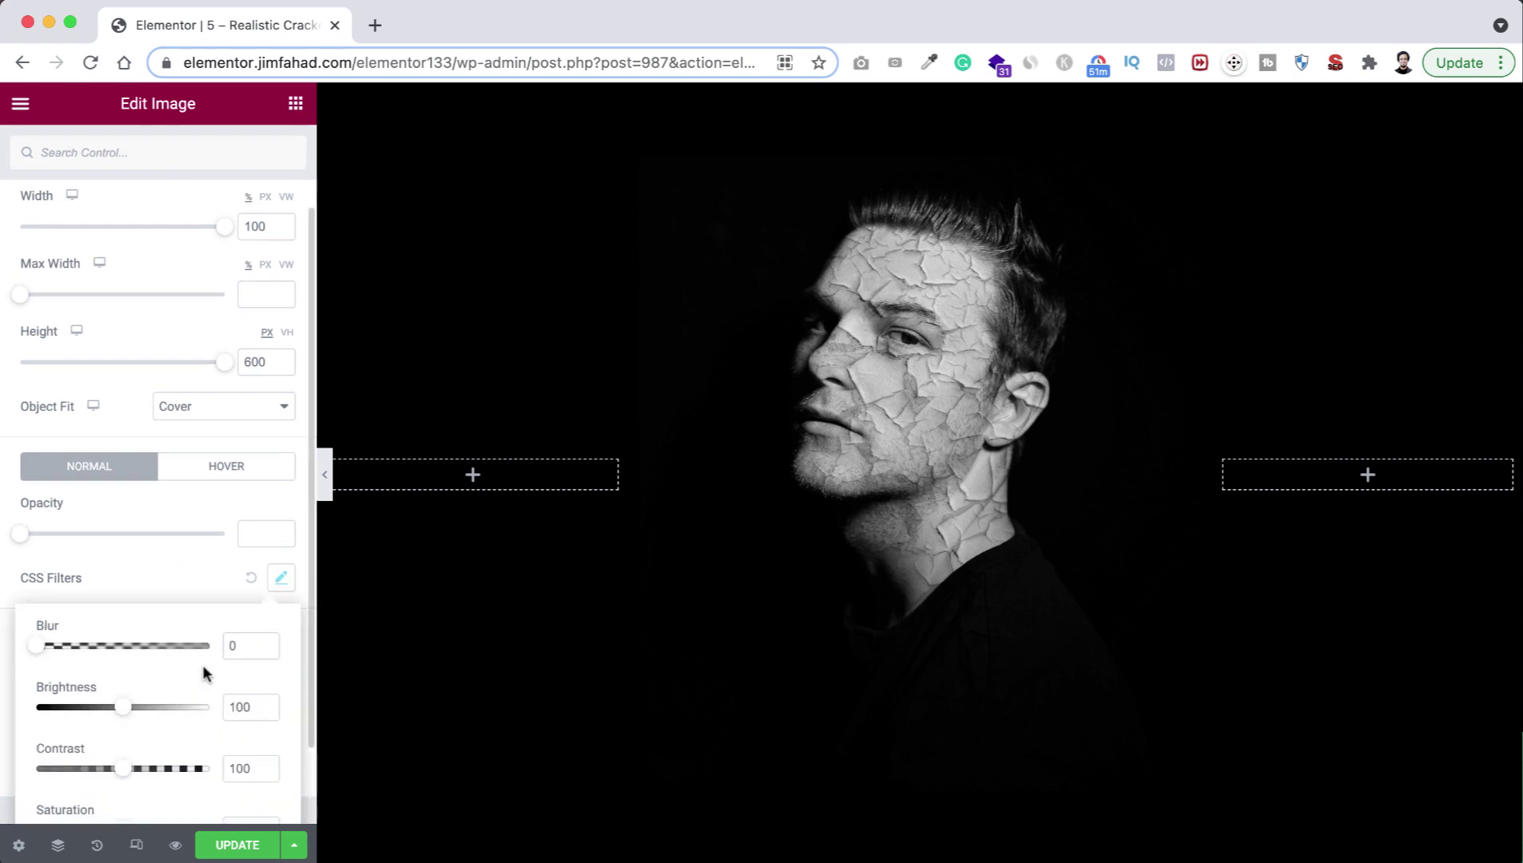
{"action": "scroll", "coordinate": [202, 665], "scroll_direction": "down", "scroll_amount": 2}
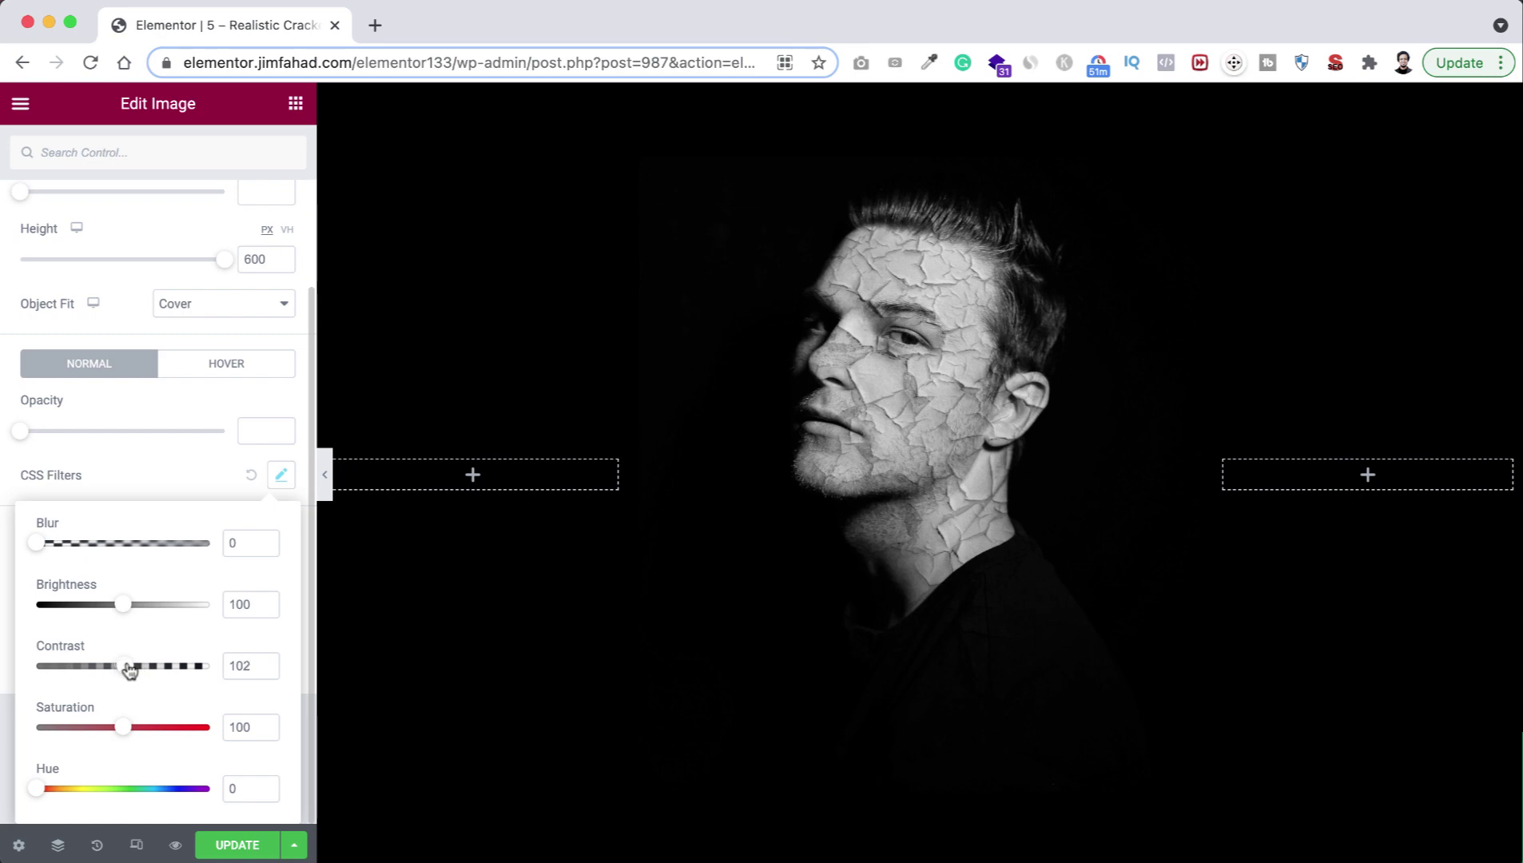
{"action": "mouse_move", "coordinate": [148, 669]}
{"action": "left_mouse_down"}
{"action": "mouse_move", "coordinate": [169, 671]}
{"action": "mouse_move", "coordinate": [98, 672]}
{"action": "mouse_move", "coordinate": [125, 674]}
{"action": "left_mouse_up"}
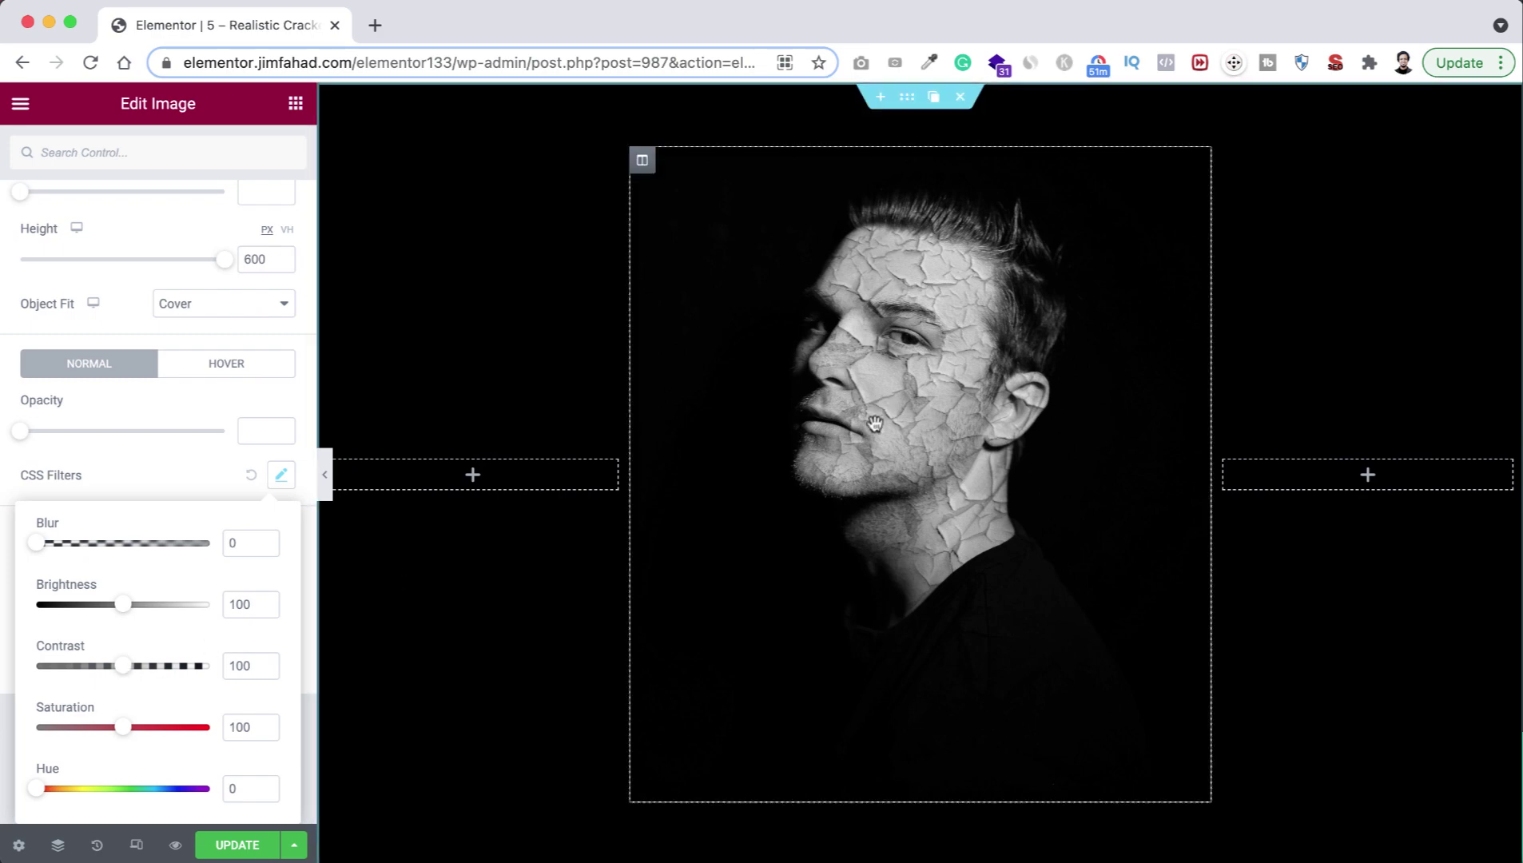
{"action": "left_click", "coordinate": [171, 473]}
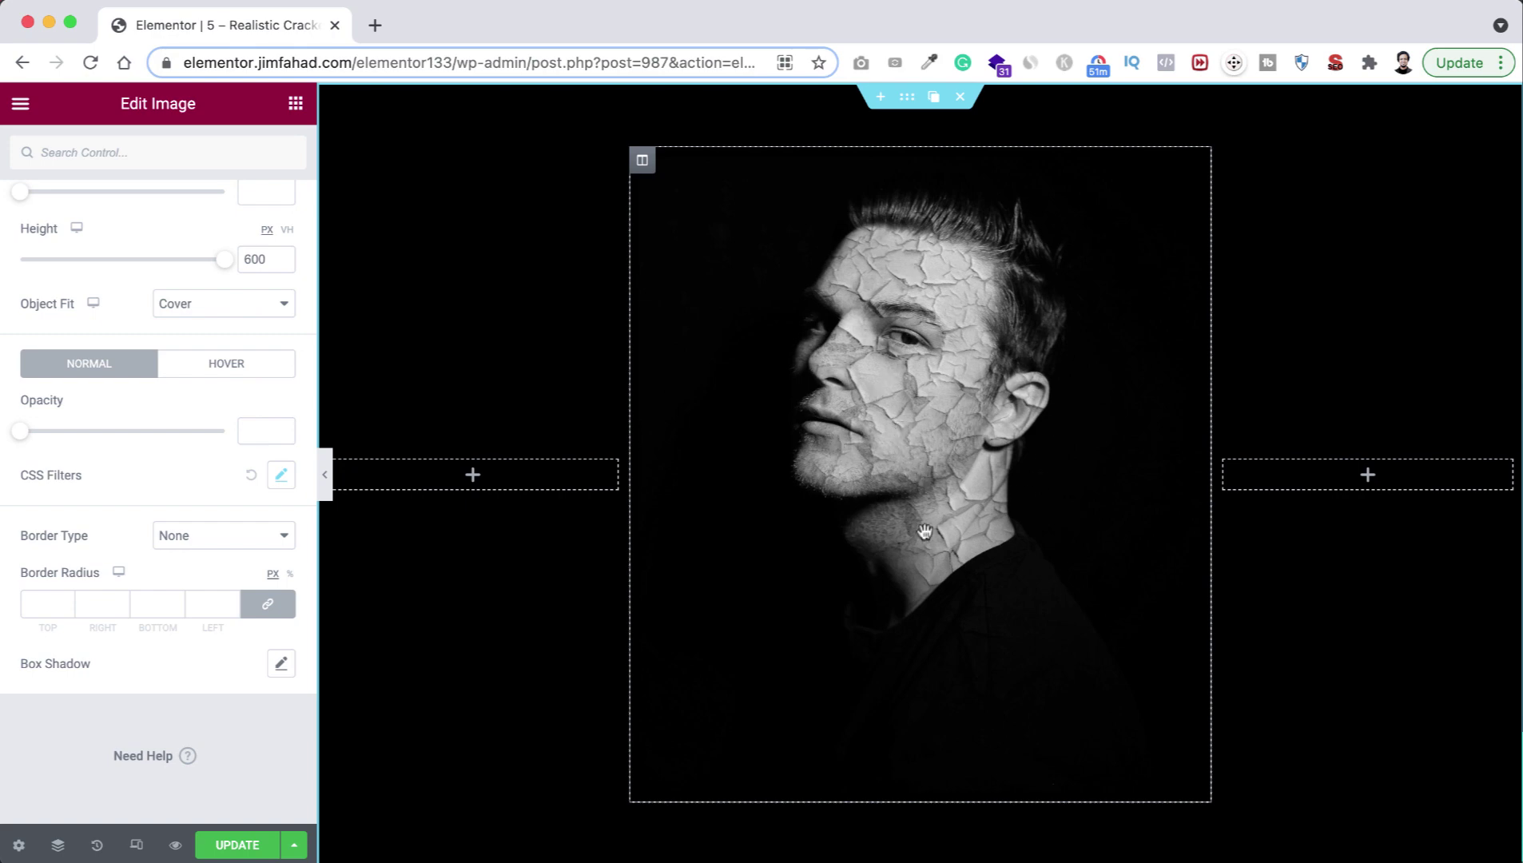
Open the Navigator and inspect the middle column, portrait image and texture image content settings.
{"action": "left_click", "coordinate": [58, 845]}
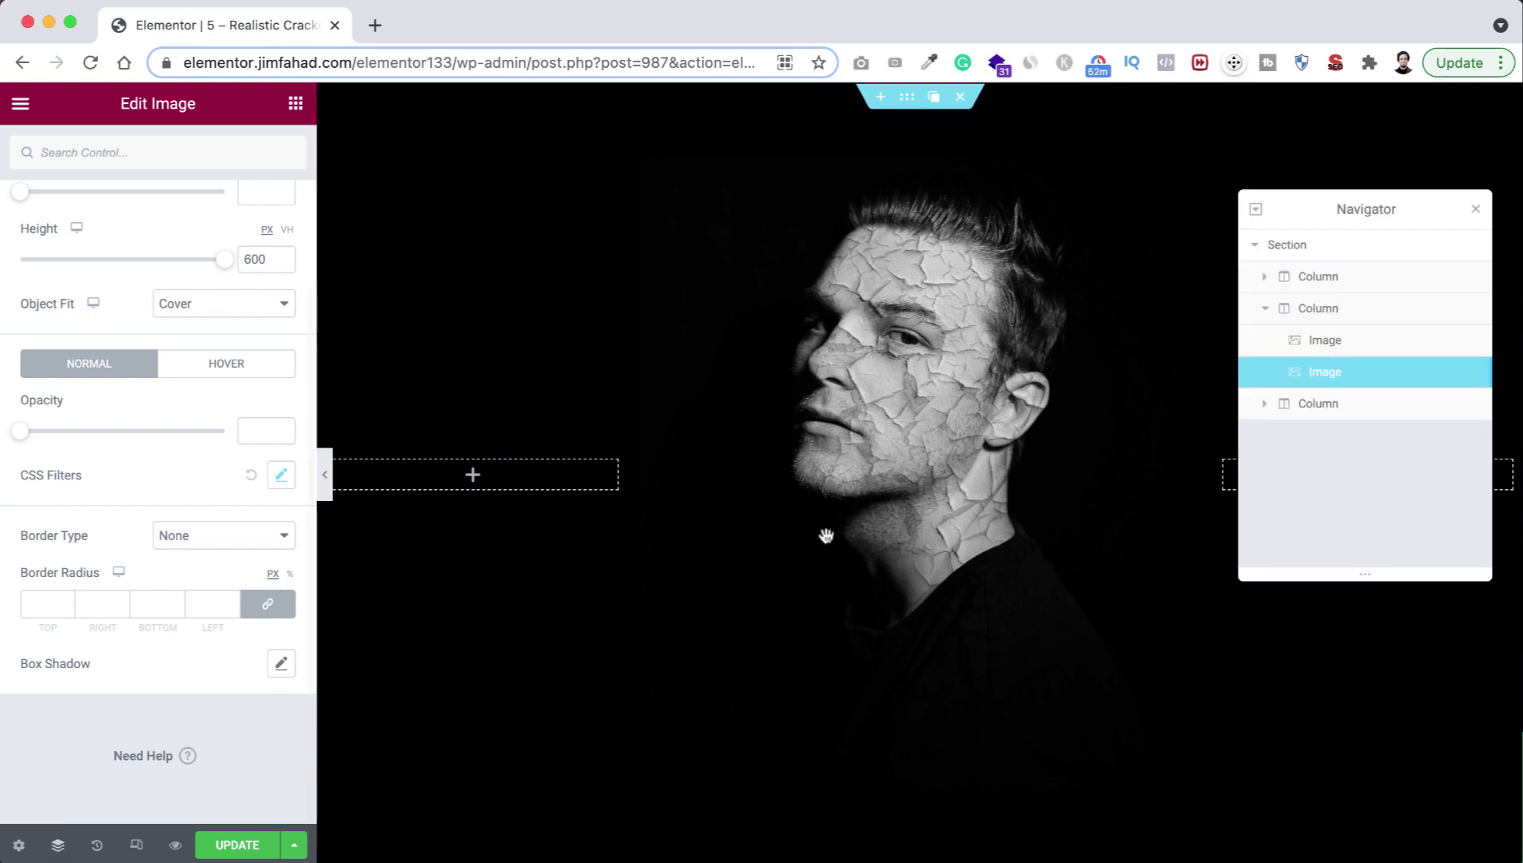
{"action": "left_click", "coordinate": [1328, 312]}
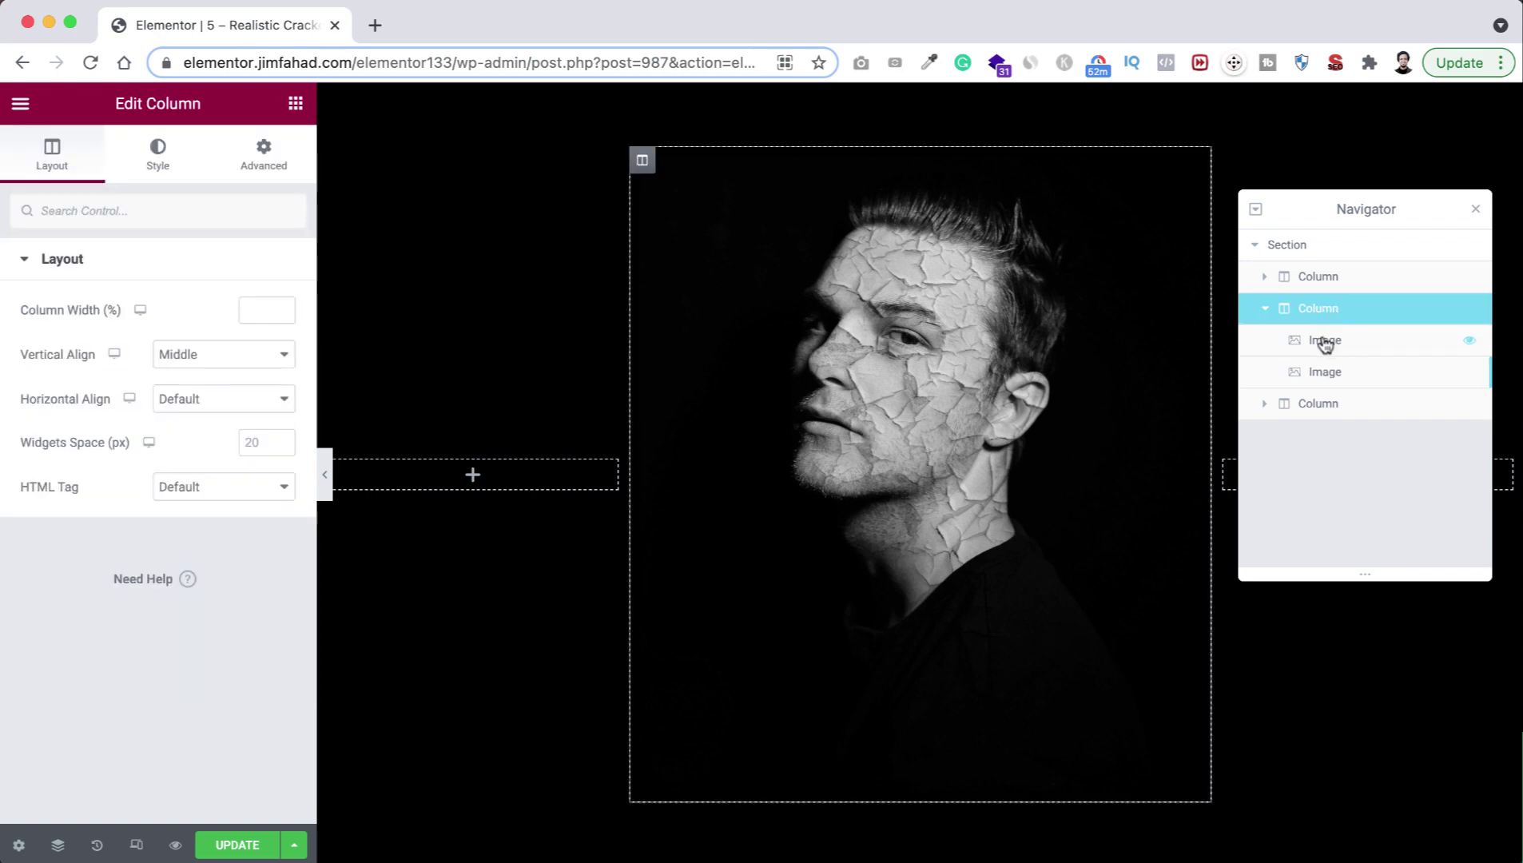
{"action": "left_click", "coordinate": [1324, 341]}
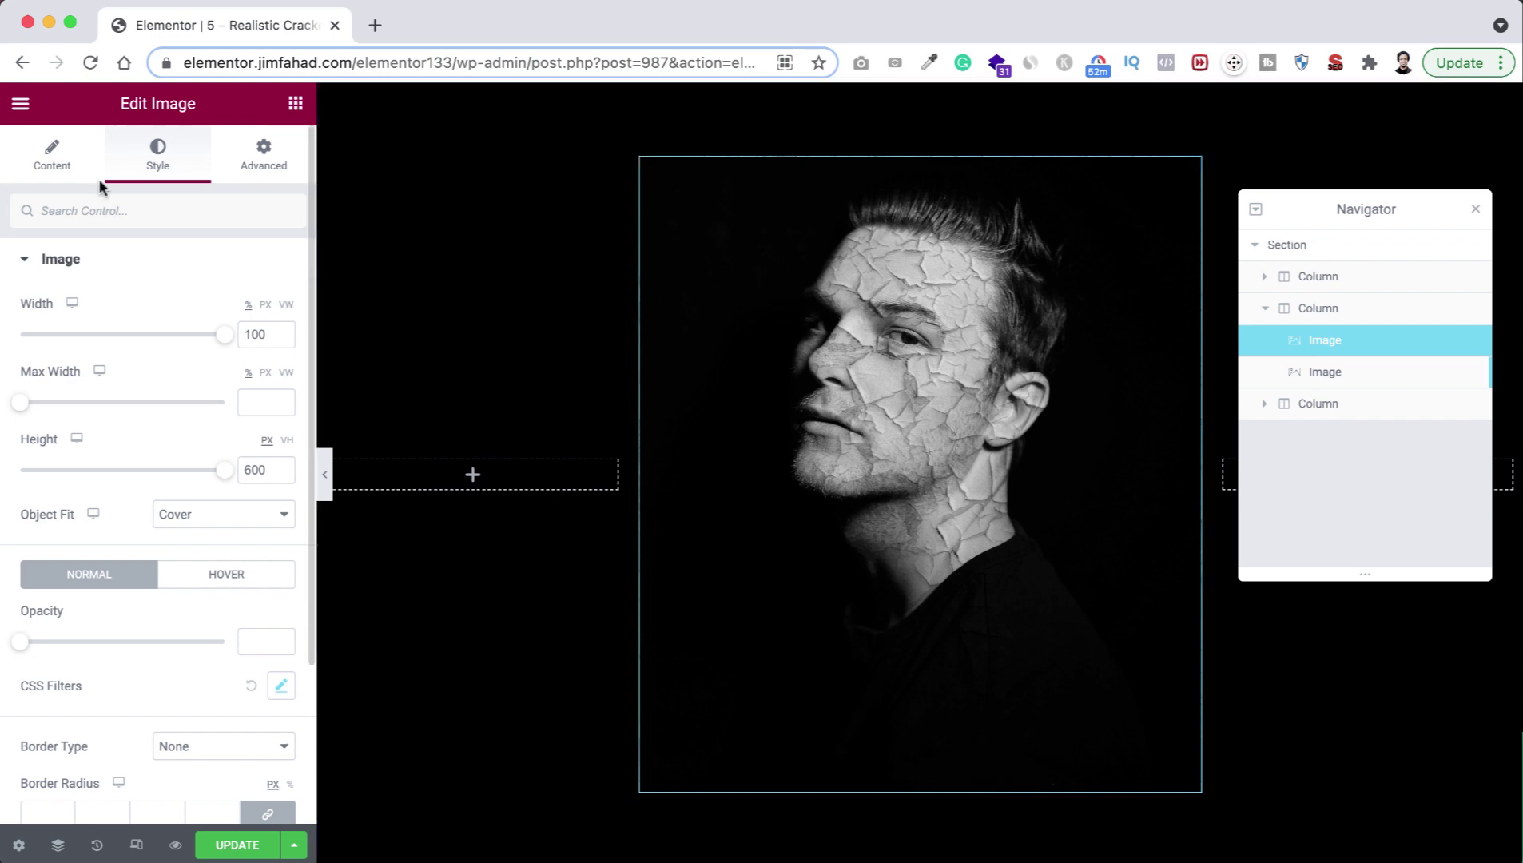
{"action": "left_click", "coordinate": [52, 162]}
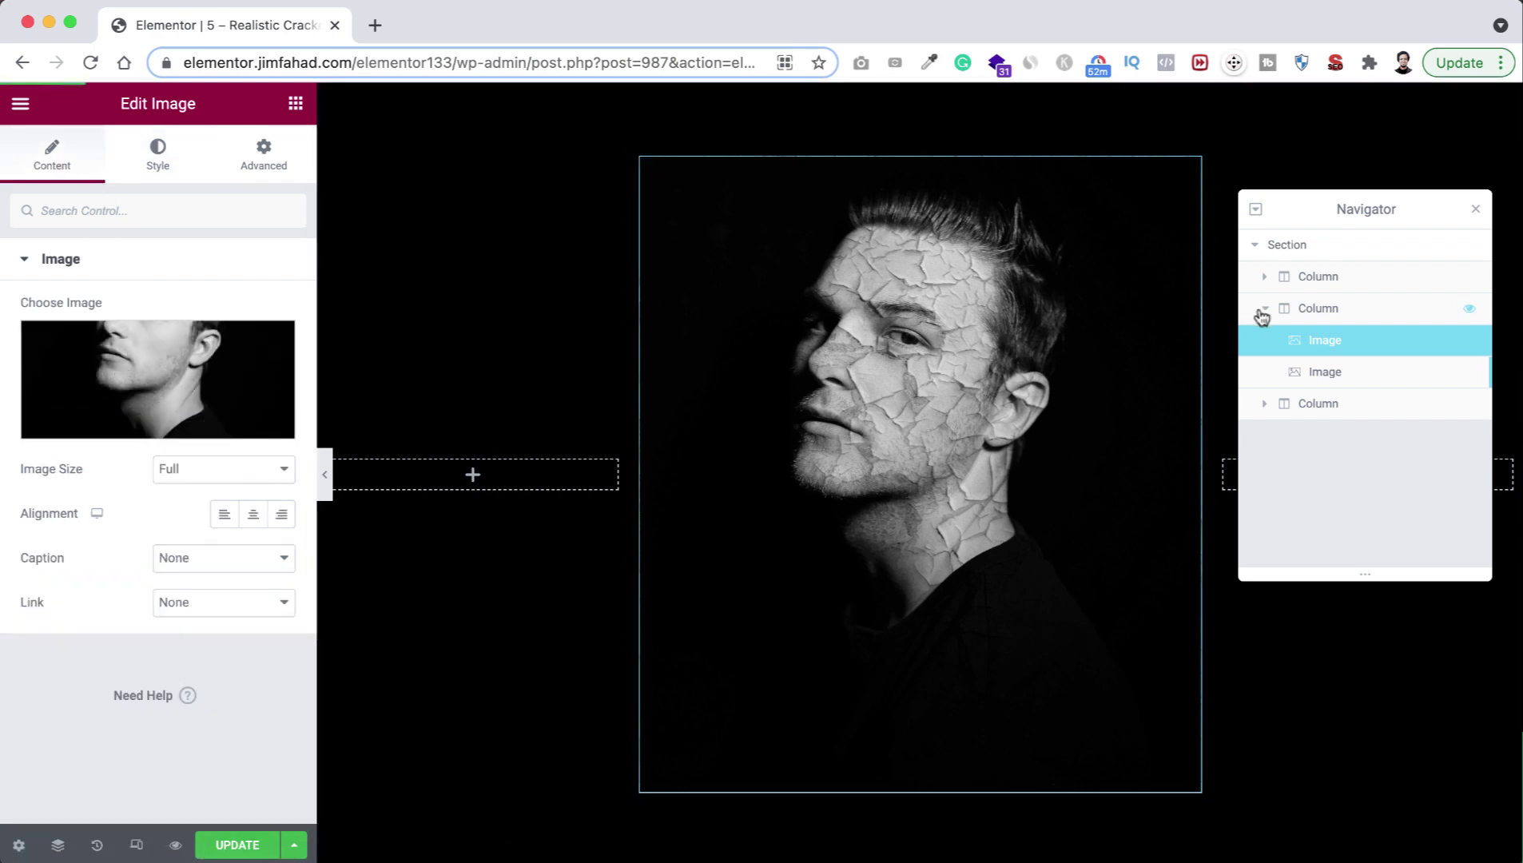
{"action": "left_click", "coordinate": [1328, 377]}
{"action": "left_click", "coordinate": [38, 164]}
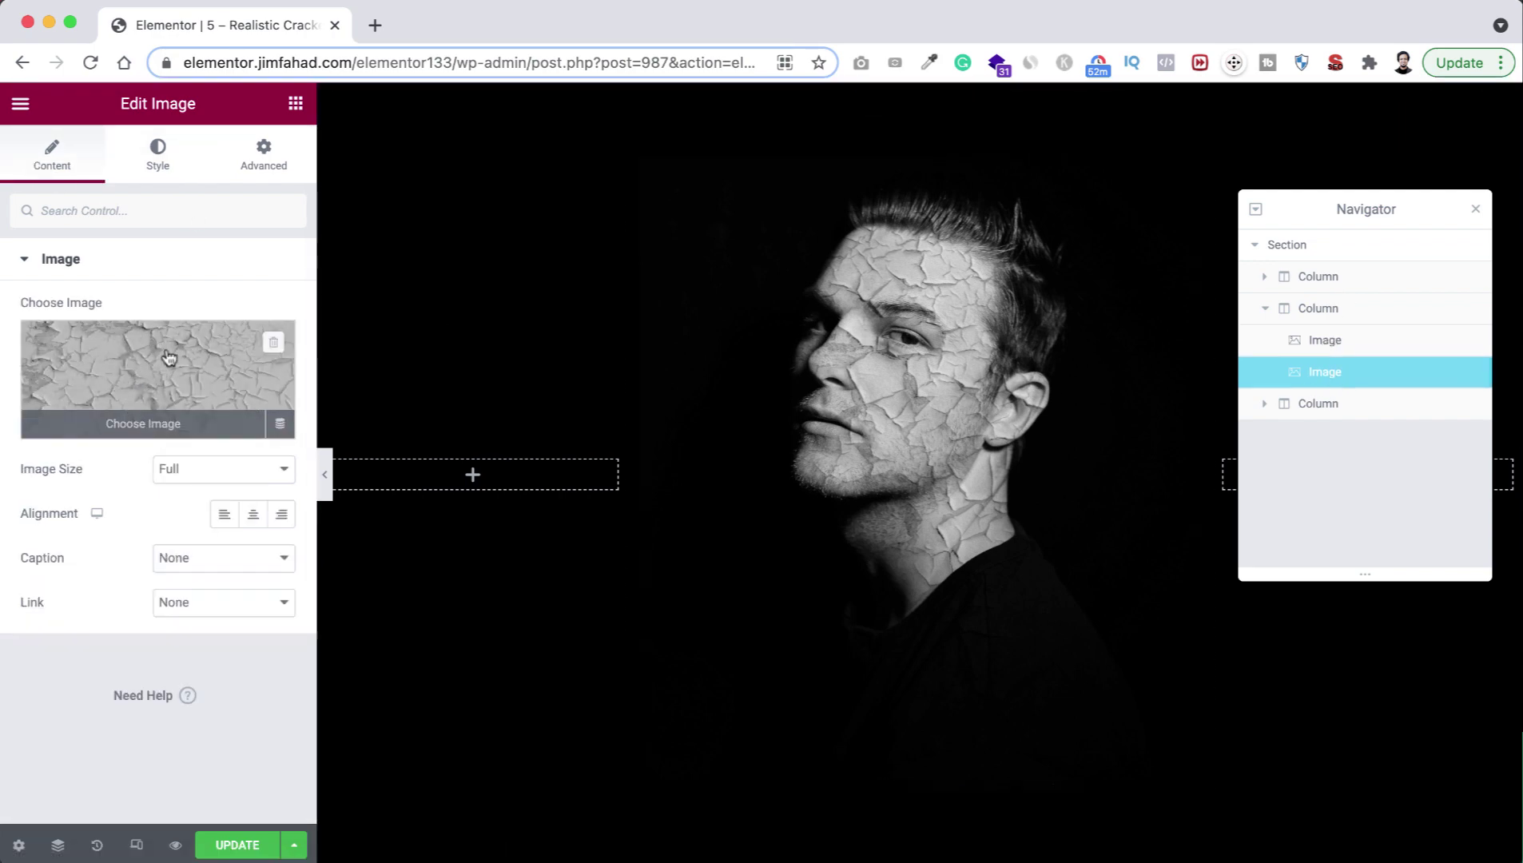
Close the Navigator and save the page with Update.
{"action": "left_click", "coordinate": [1475, 212]}
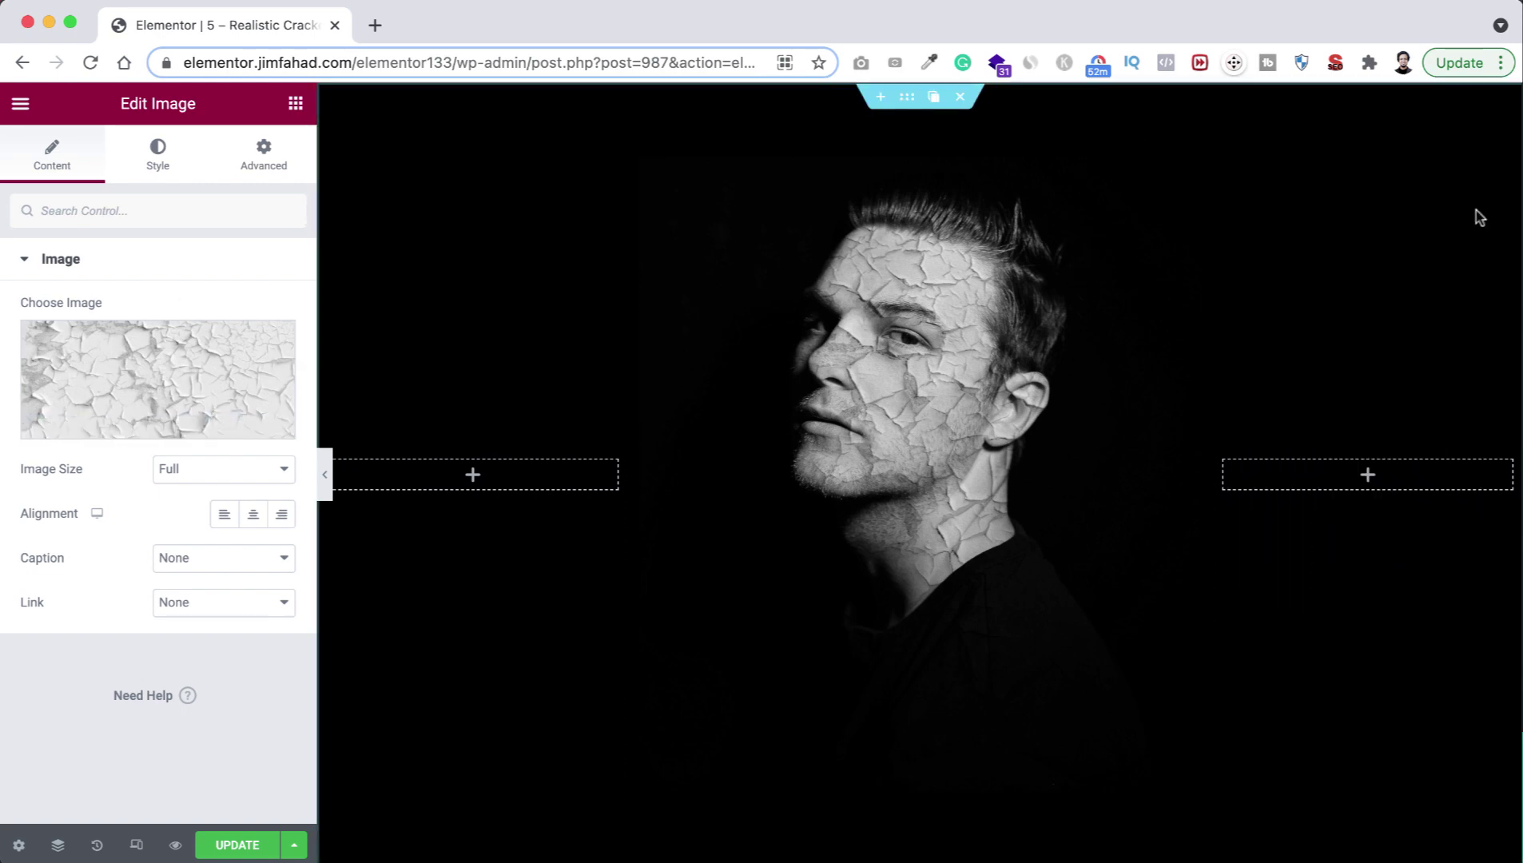
{"action": "left_click", "coordinate": [231, 845]}
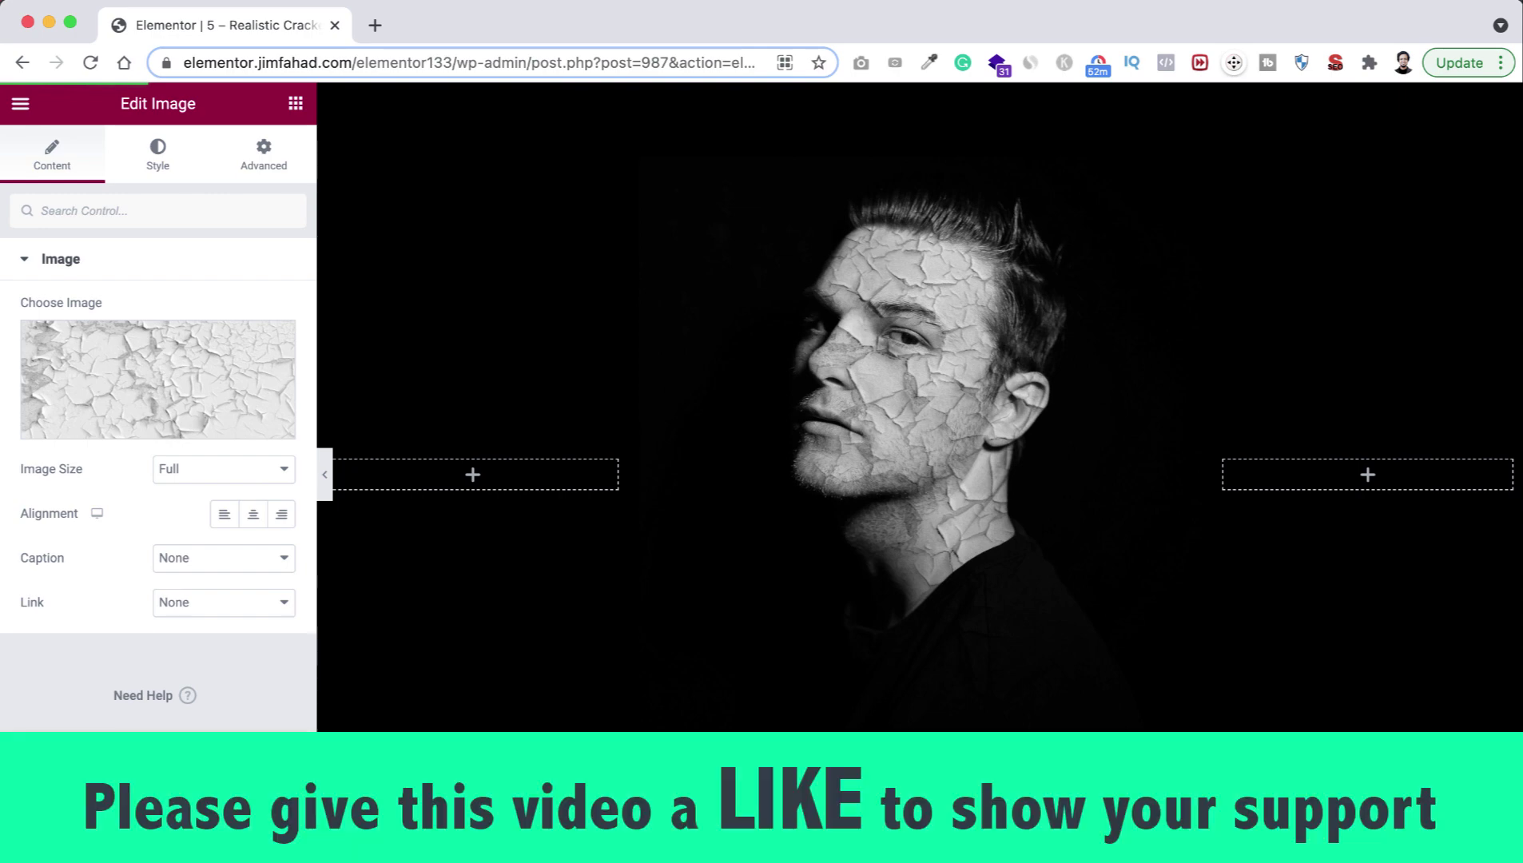